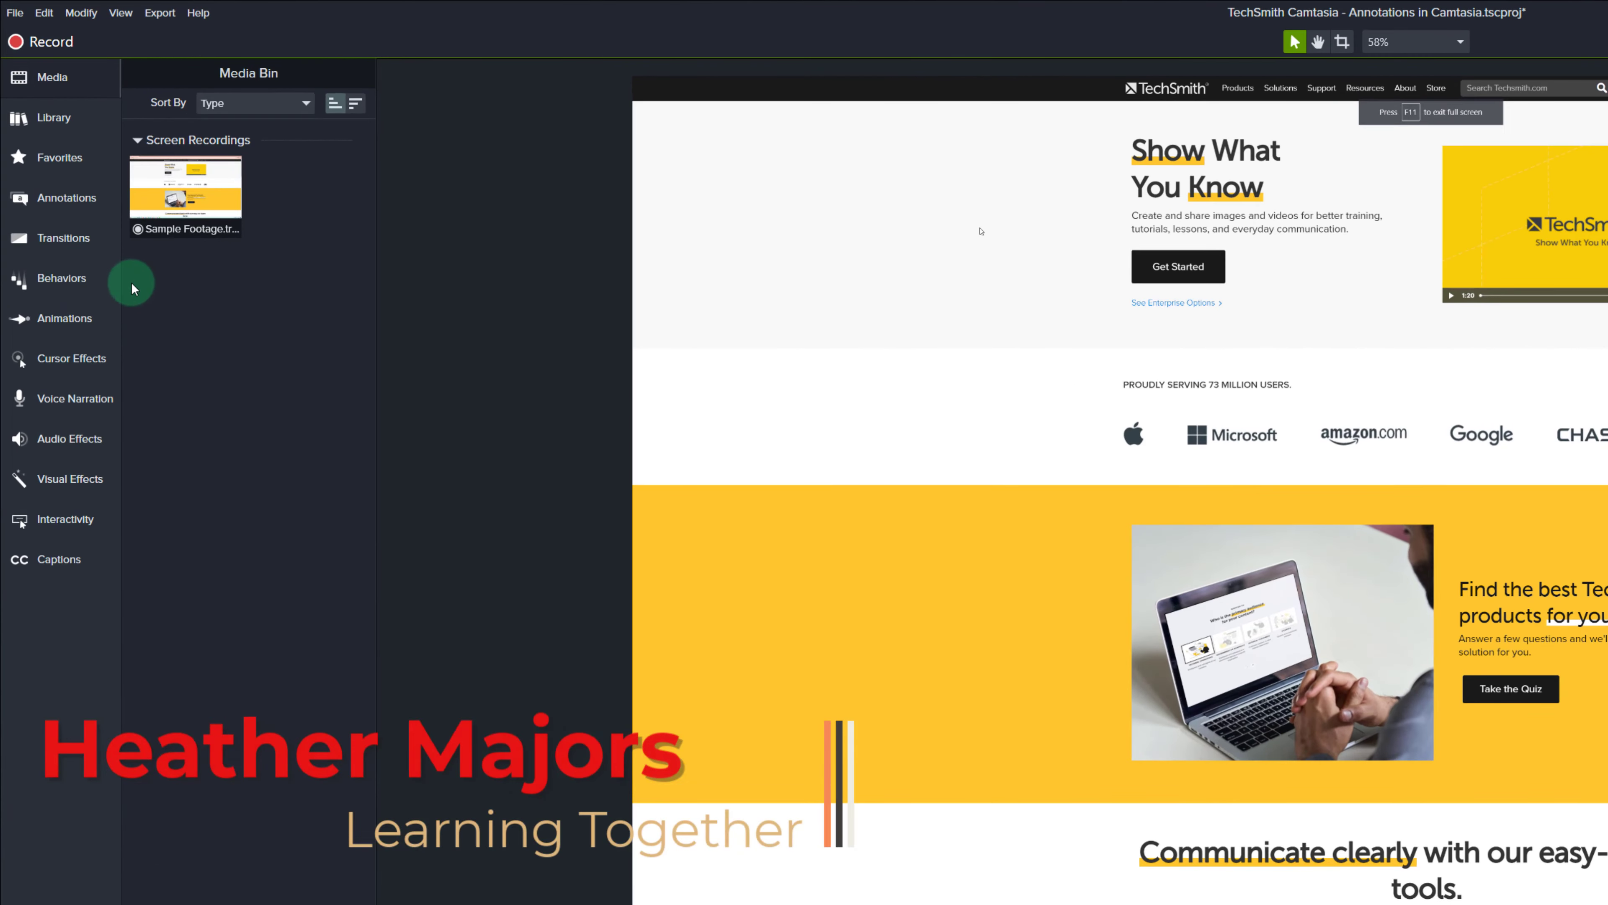
# - Open the Annotations gallery and browse through its categories to Keystroke Callouts
pyautogui.click(28, 204)
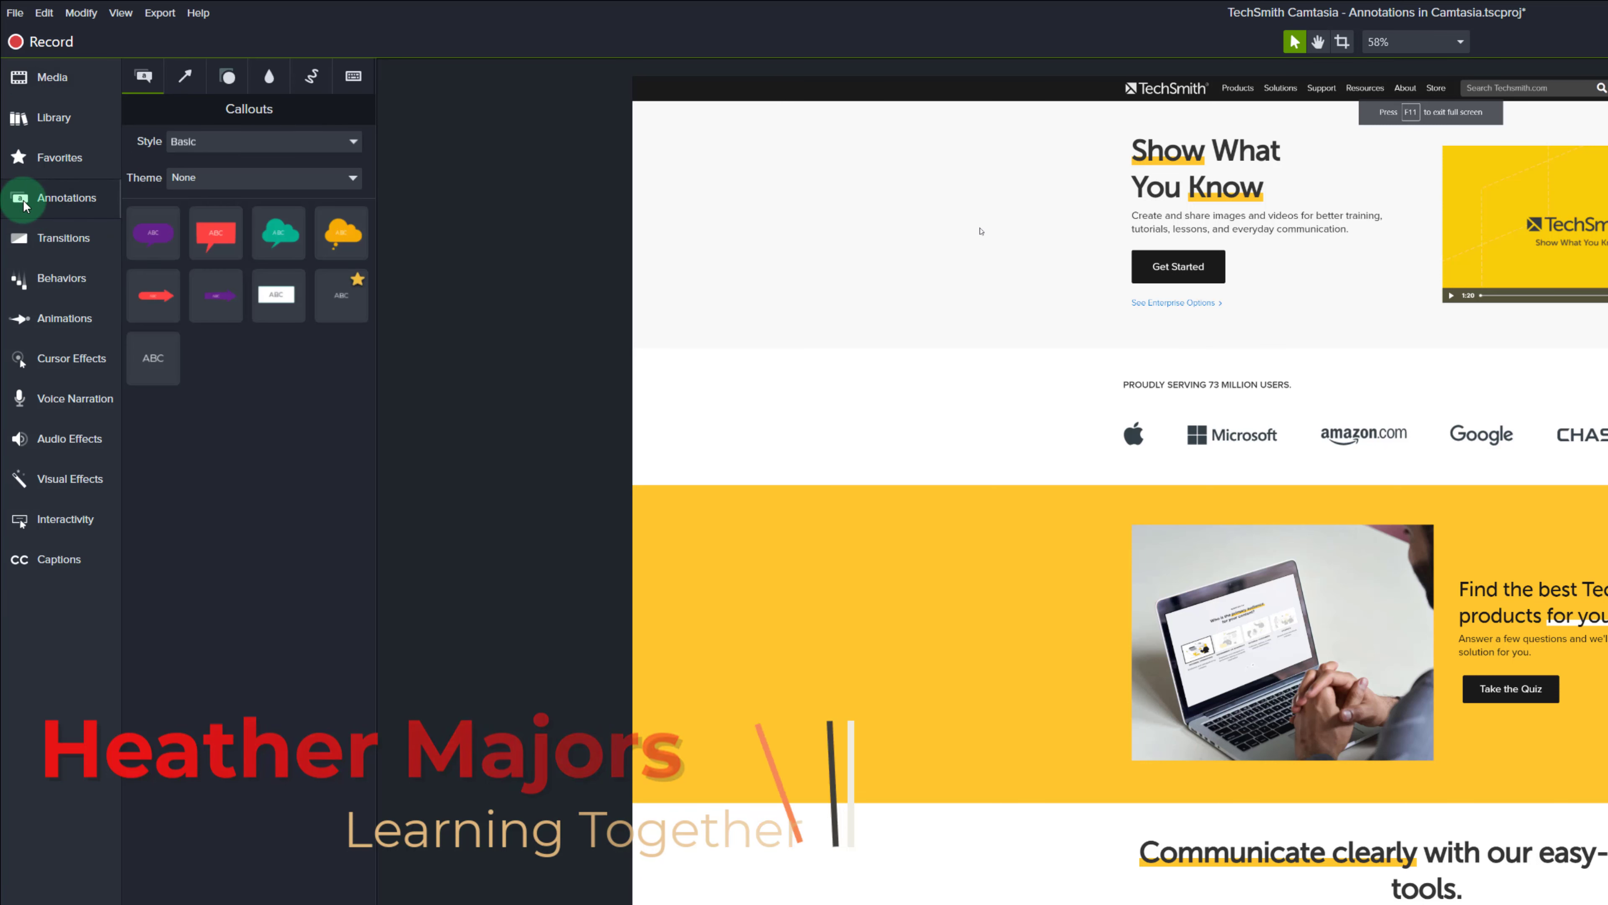
pyautogui.moveTo(250, 487); pyautogui.dragTo(301, 476)
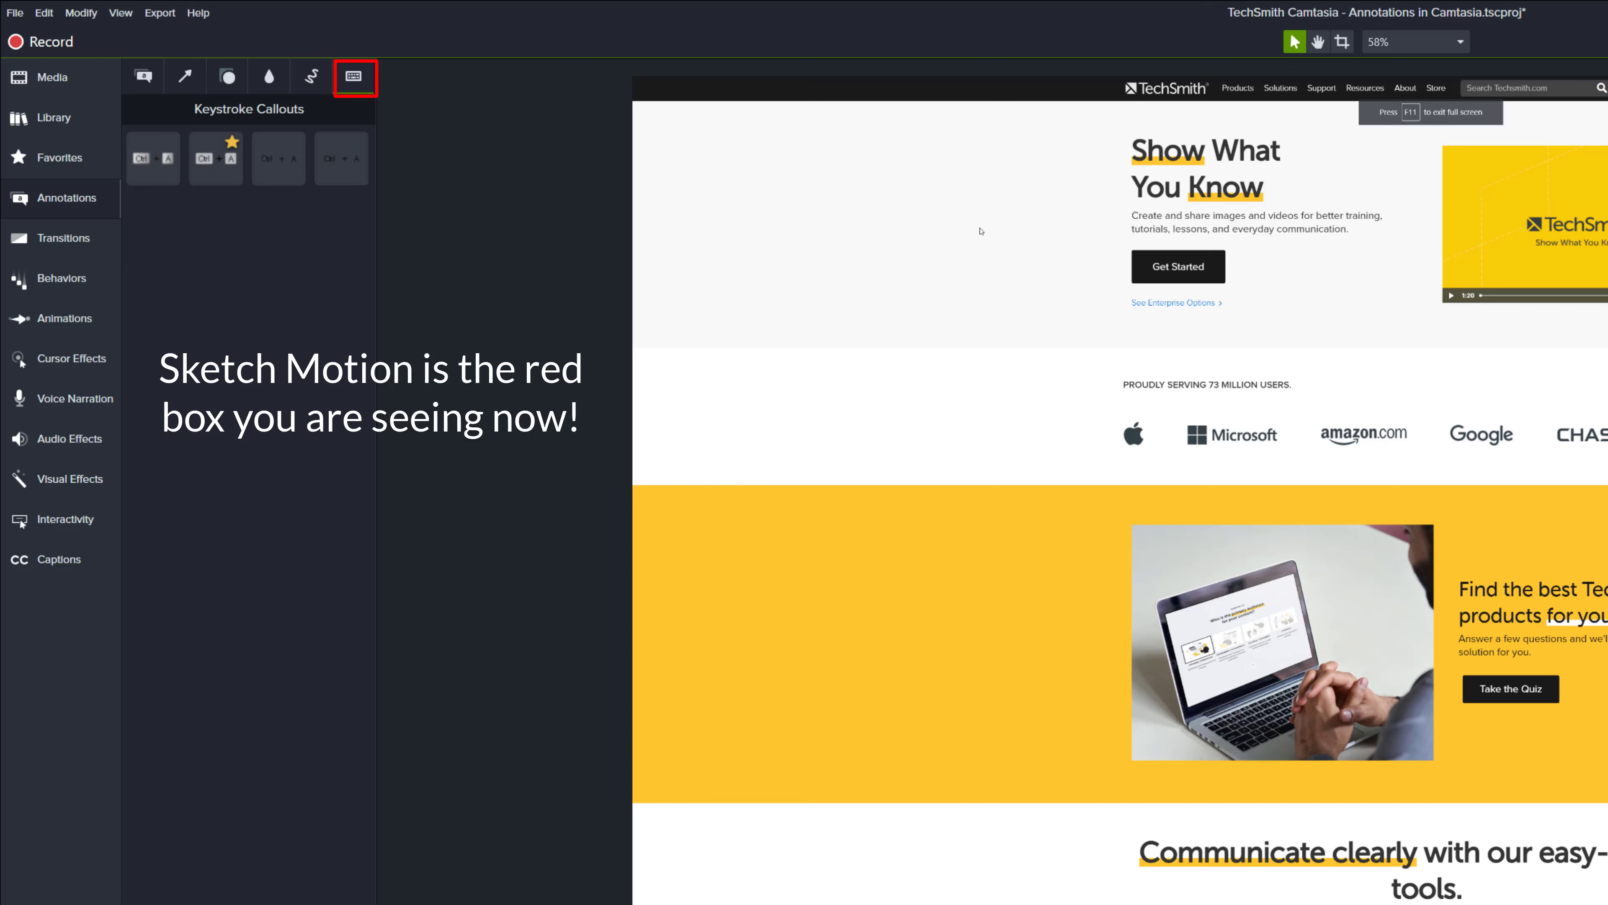
# - Return to the Callouts category and set the Style filter to All
pyautogui.click(151, 90)
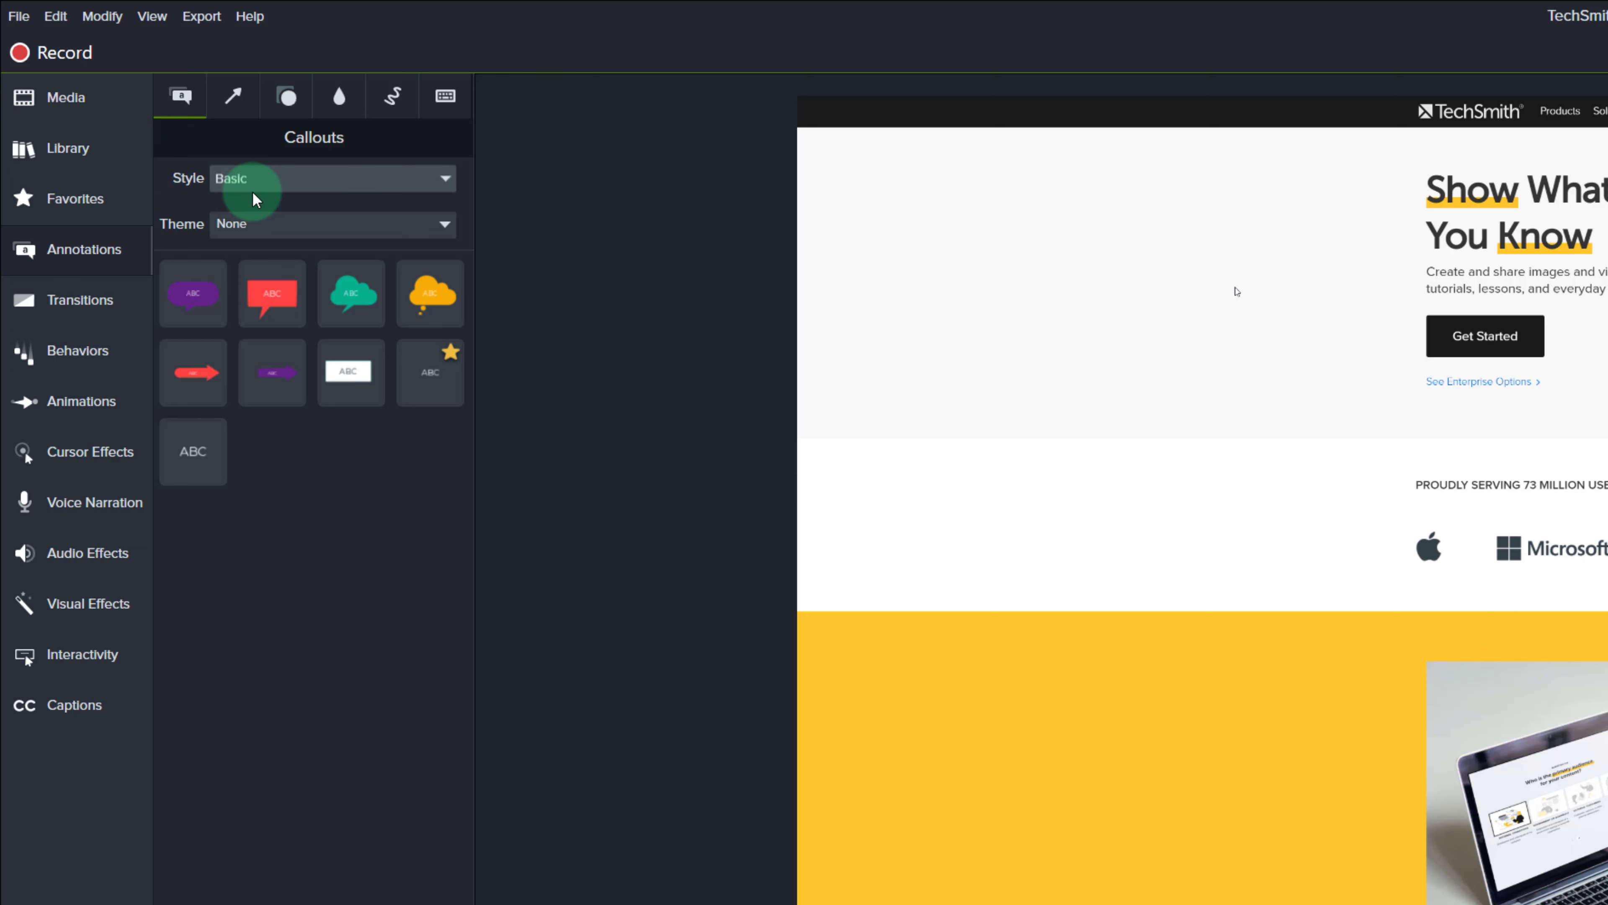
pyautogui.click(445, 180)
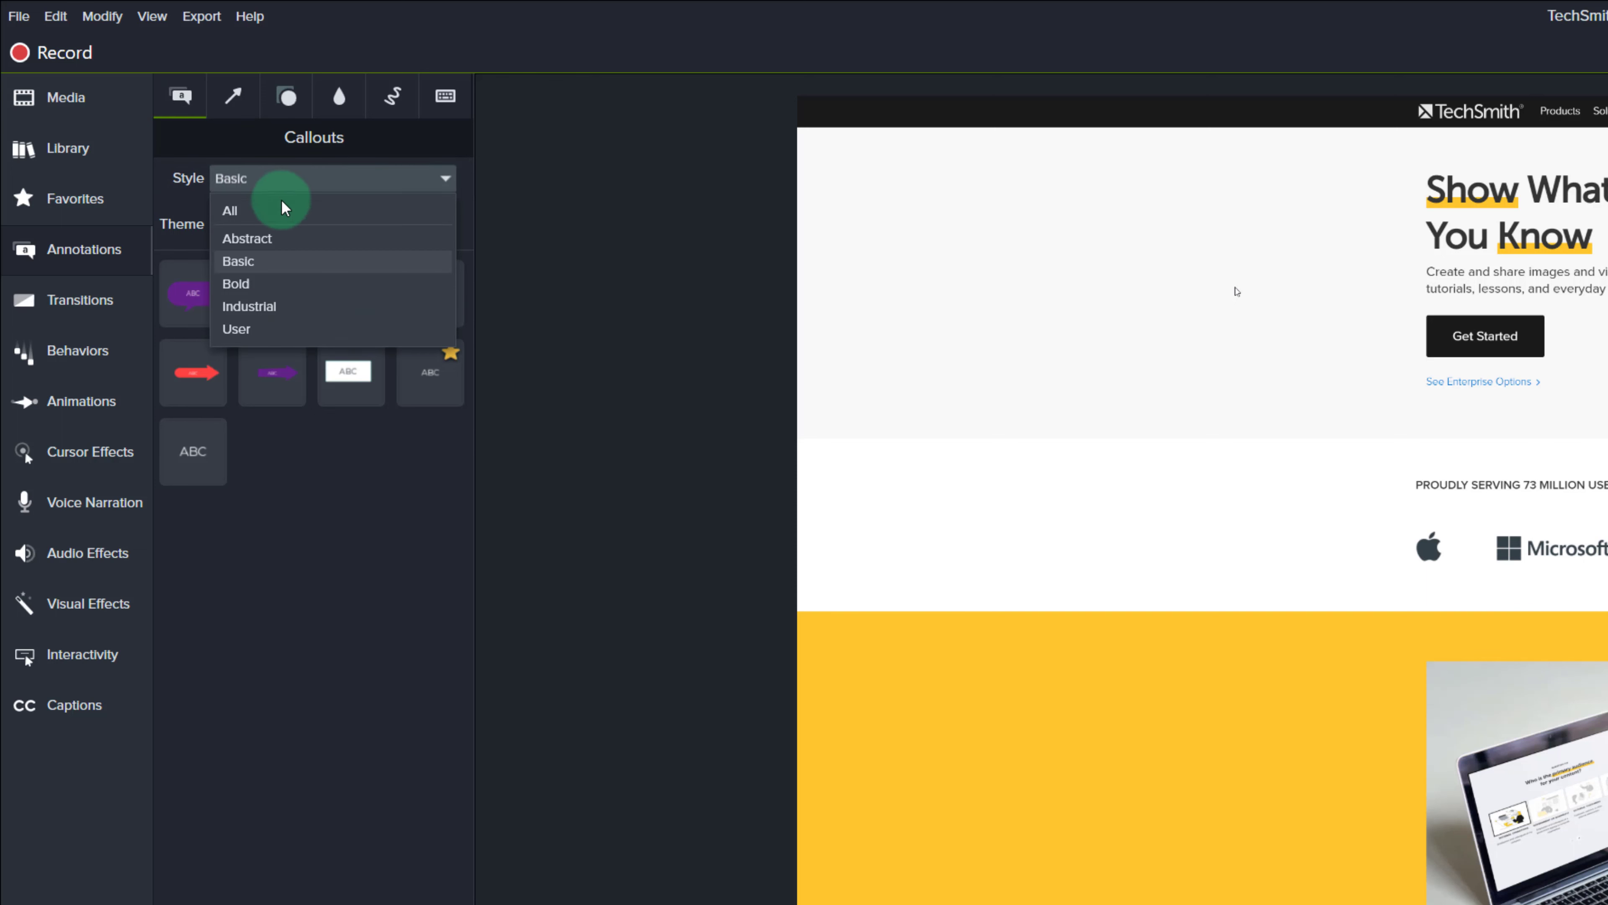
pyautogui.click(229, 210)
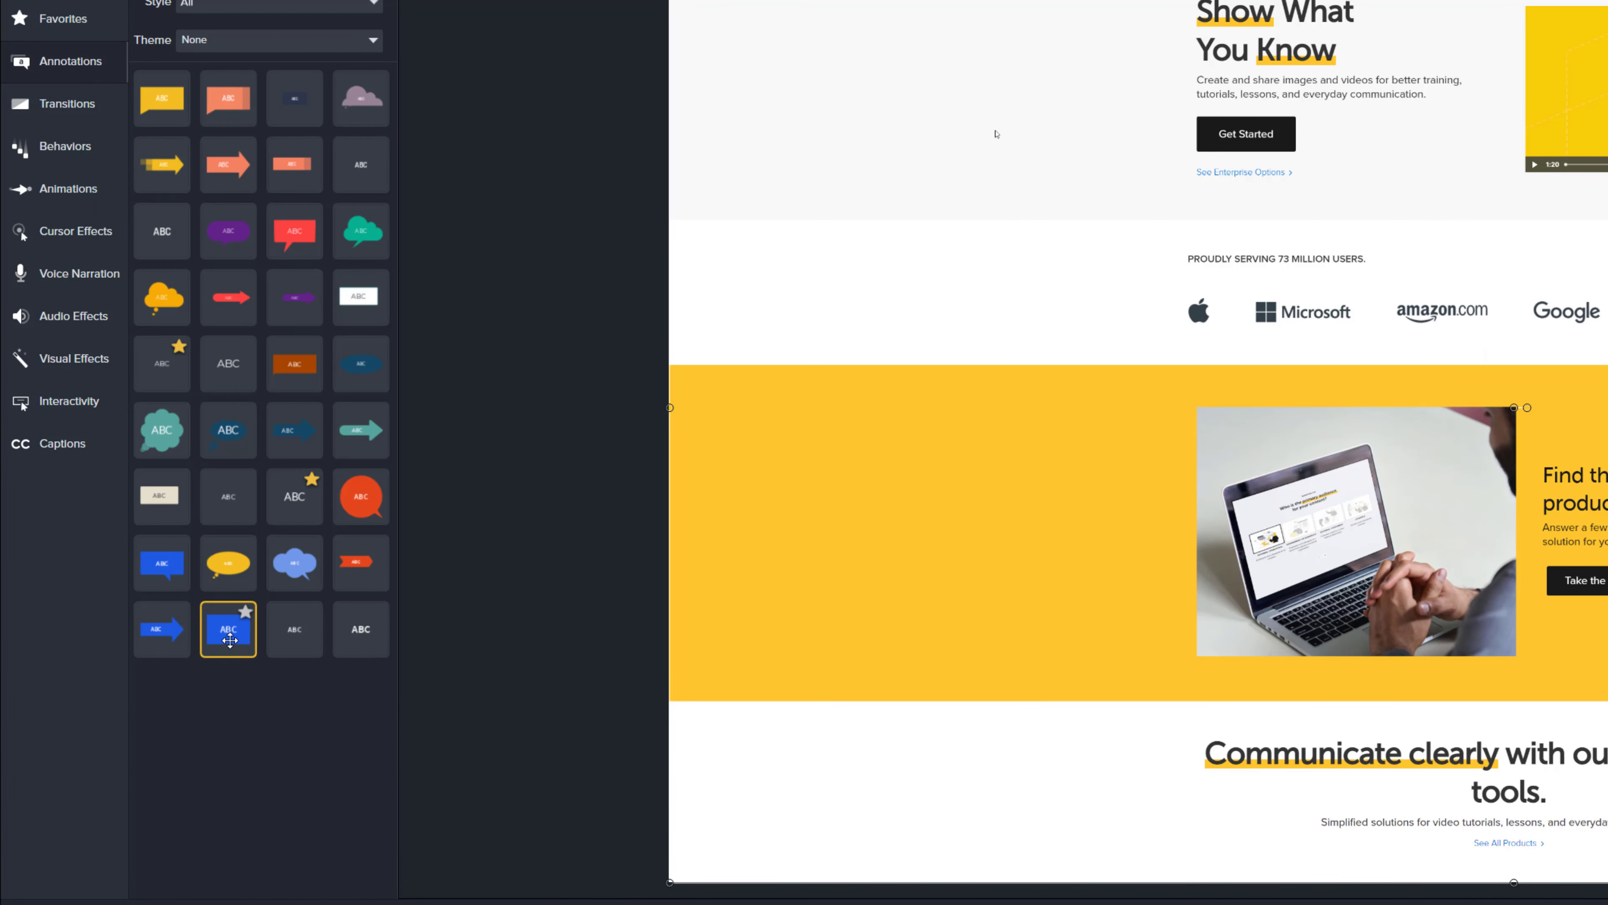
# - Place a widened blue rectangle callout at the canvas top-left reading 'Favorite Editing Tool'
pyautogui.moveTo(230, 641)
pyautogui.mouseDown()
pyautogui.moveTo(370, 625)
pyautogui.moveTo(842, 253)
pyautogui.moveTo(833, 54)
pyautogui.moveTo(772, 12)
pyautogui.mouseUp()
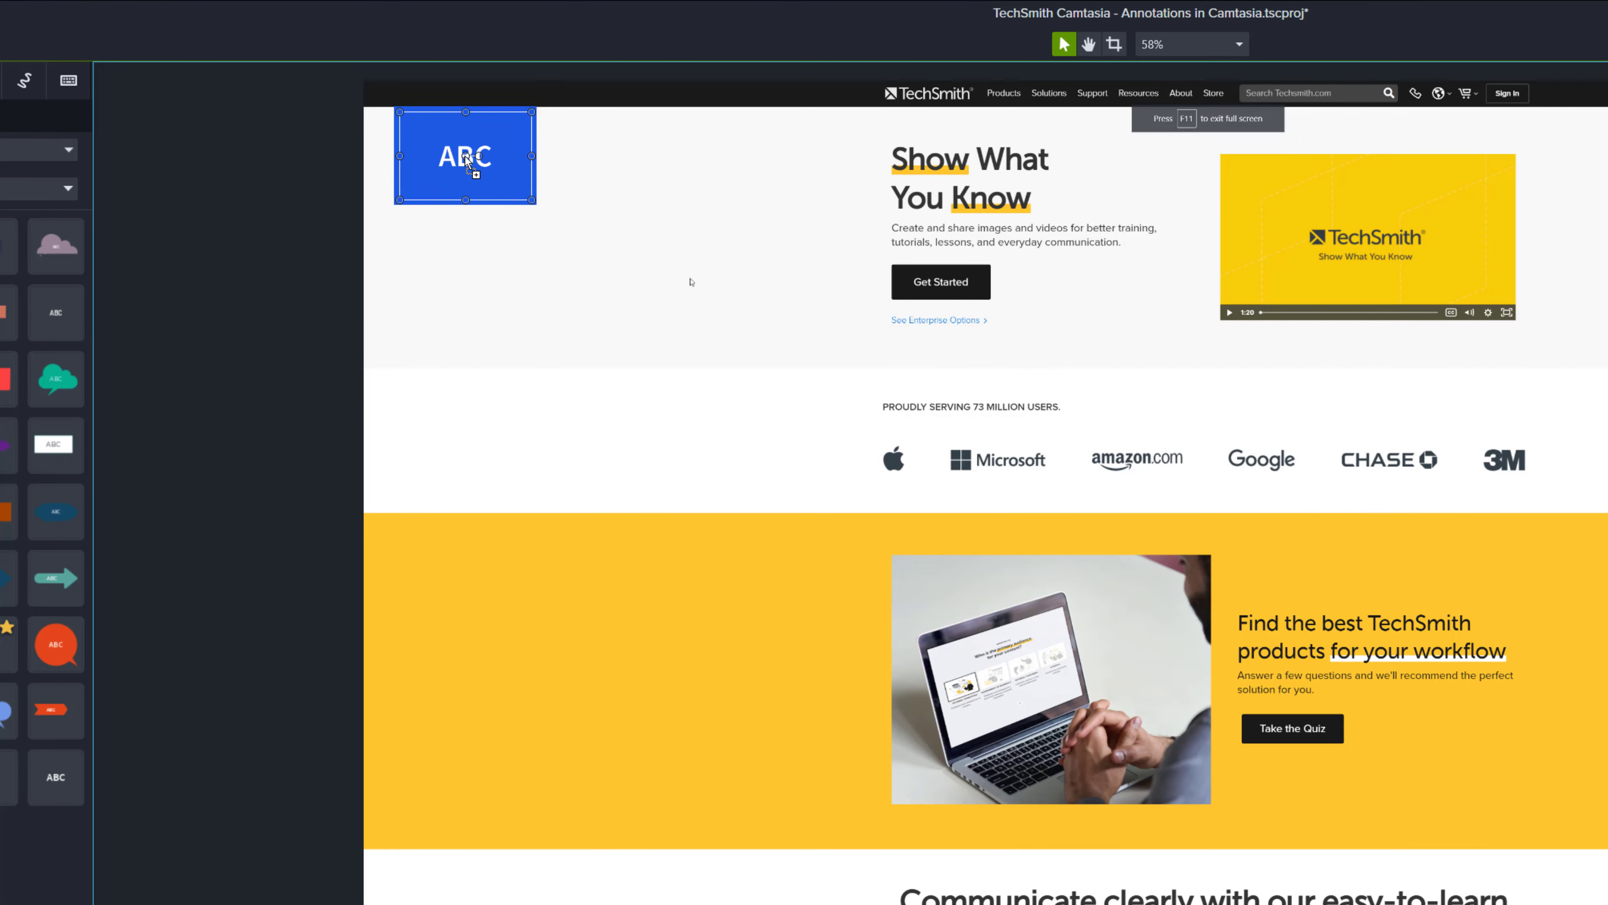
pyautogui.moveTo(466, 160); pyautogui.dragTo(439, 161)
pyautogui.moveTo(504, 202); pyautogui.dragTo(856, 244)
pyautogui.doubleClick(619, 182)
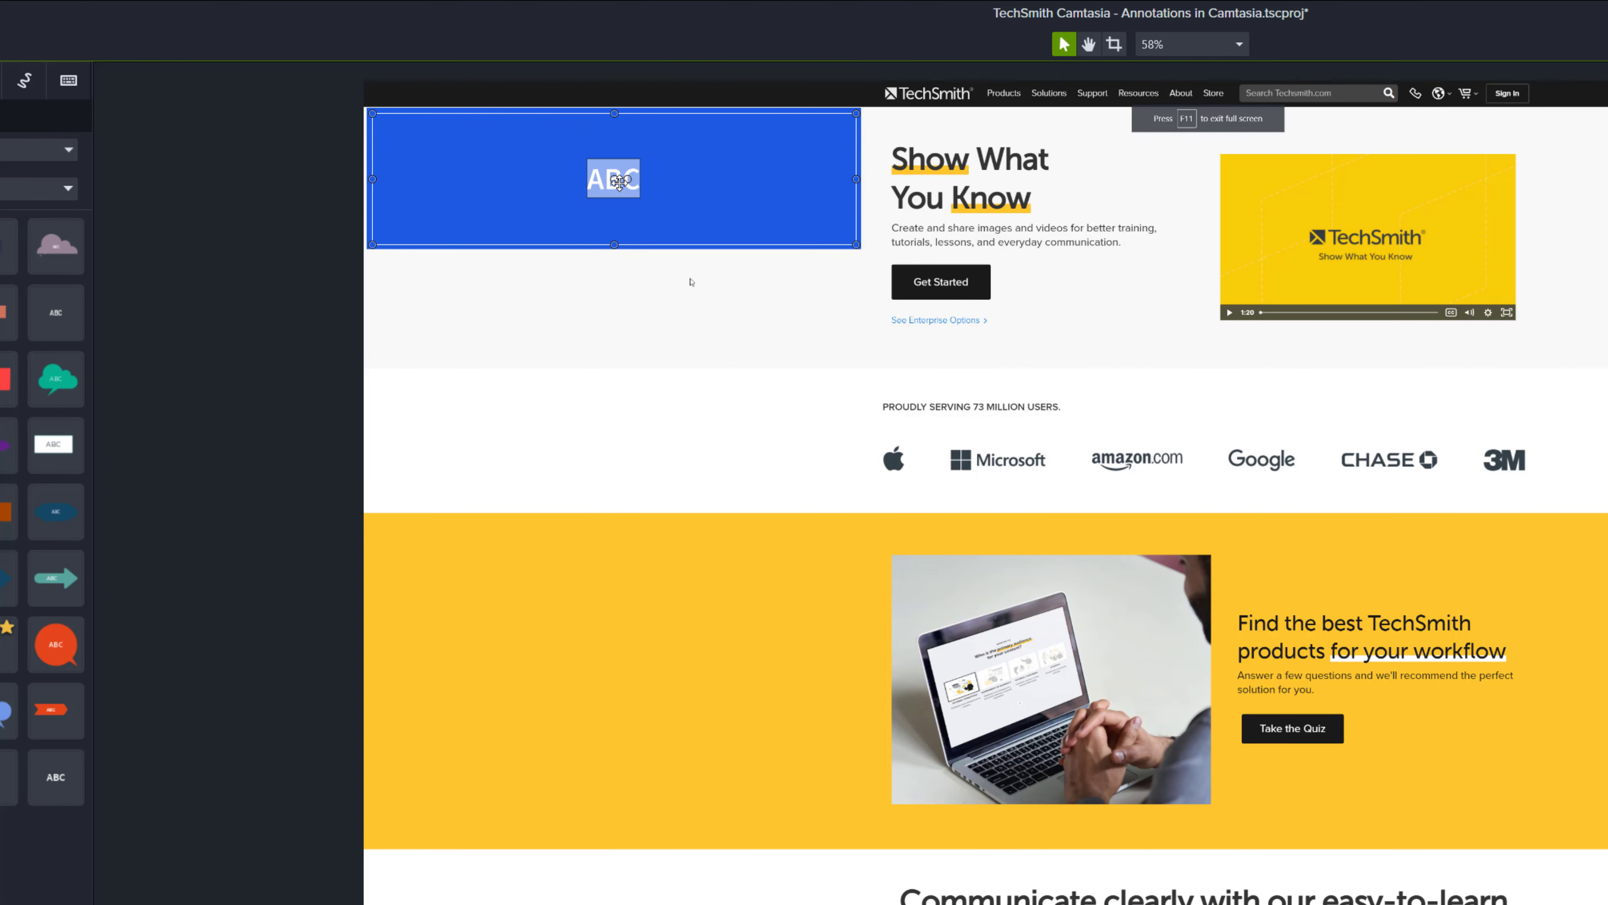
pyautogui.write('Favorite Edi')
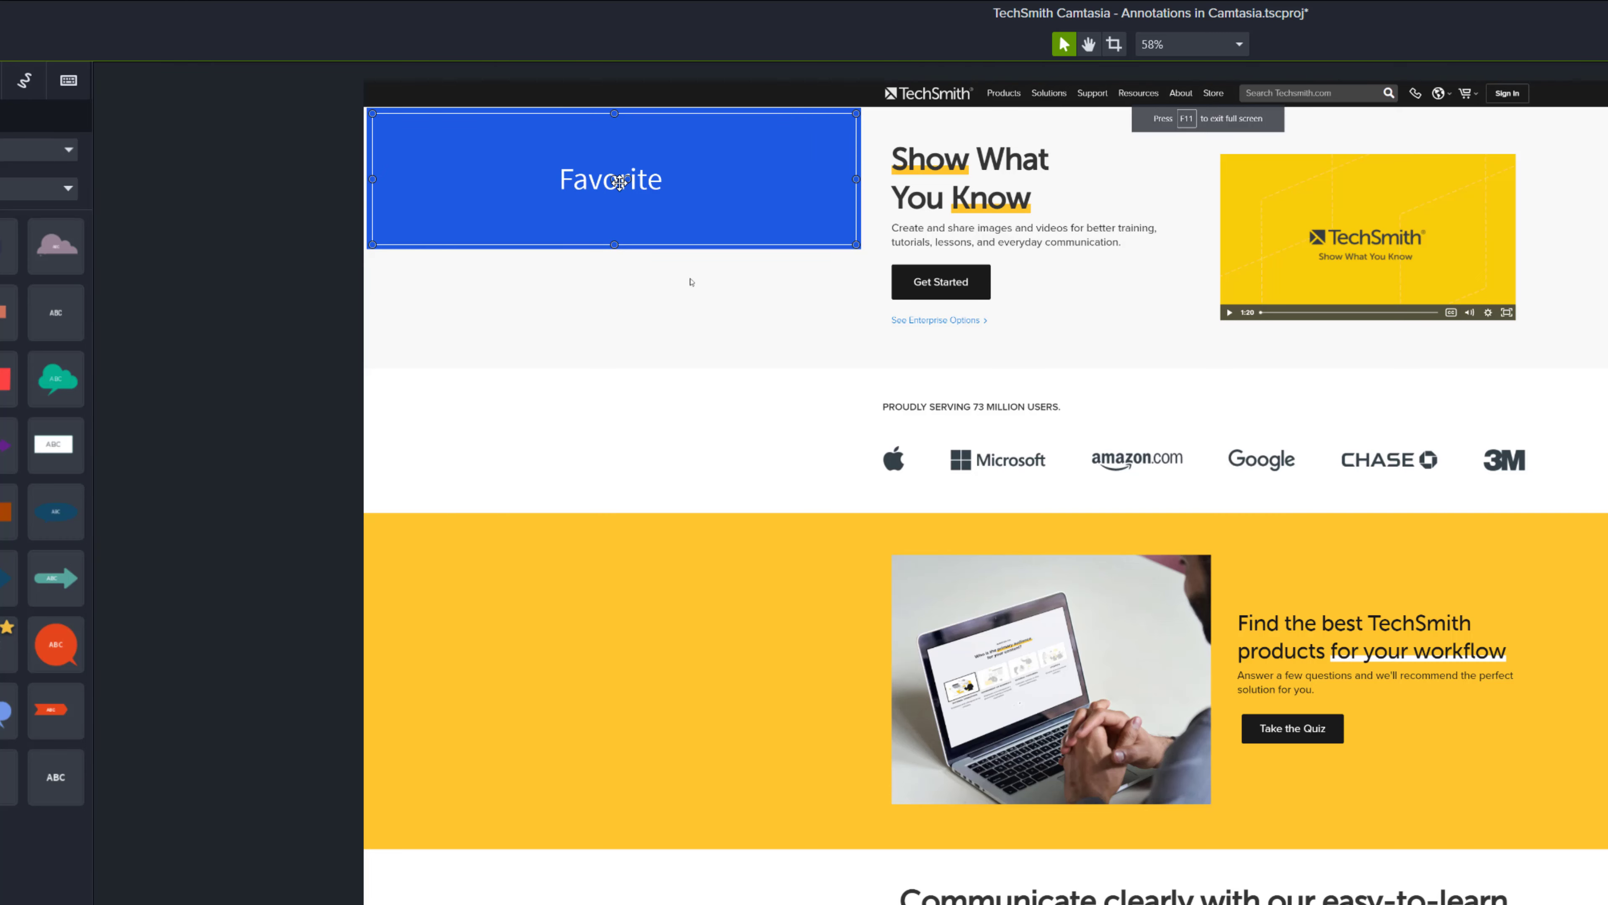
pyautogui.write('ting Tool')
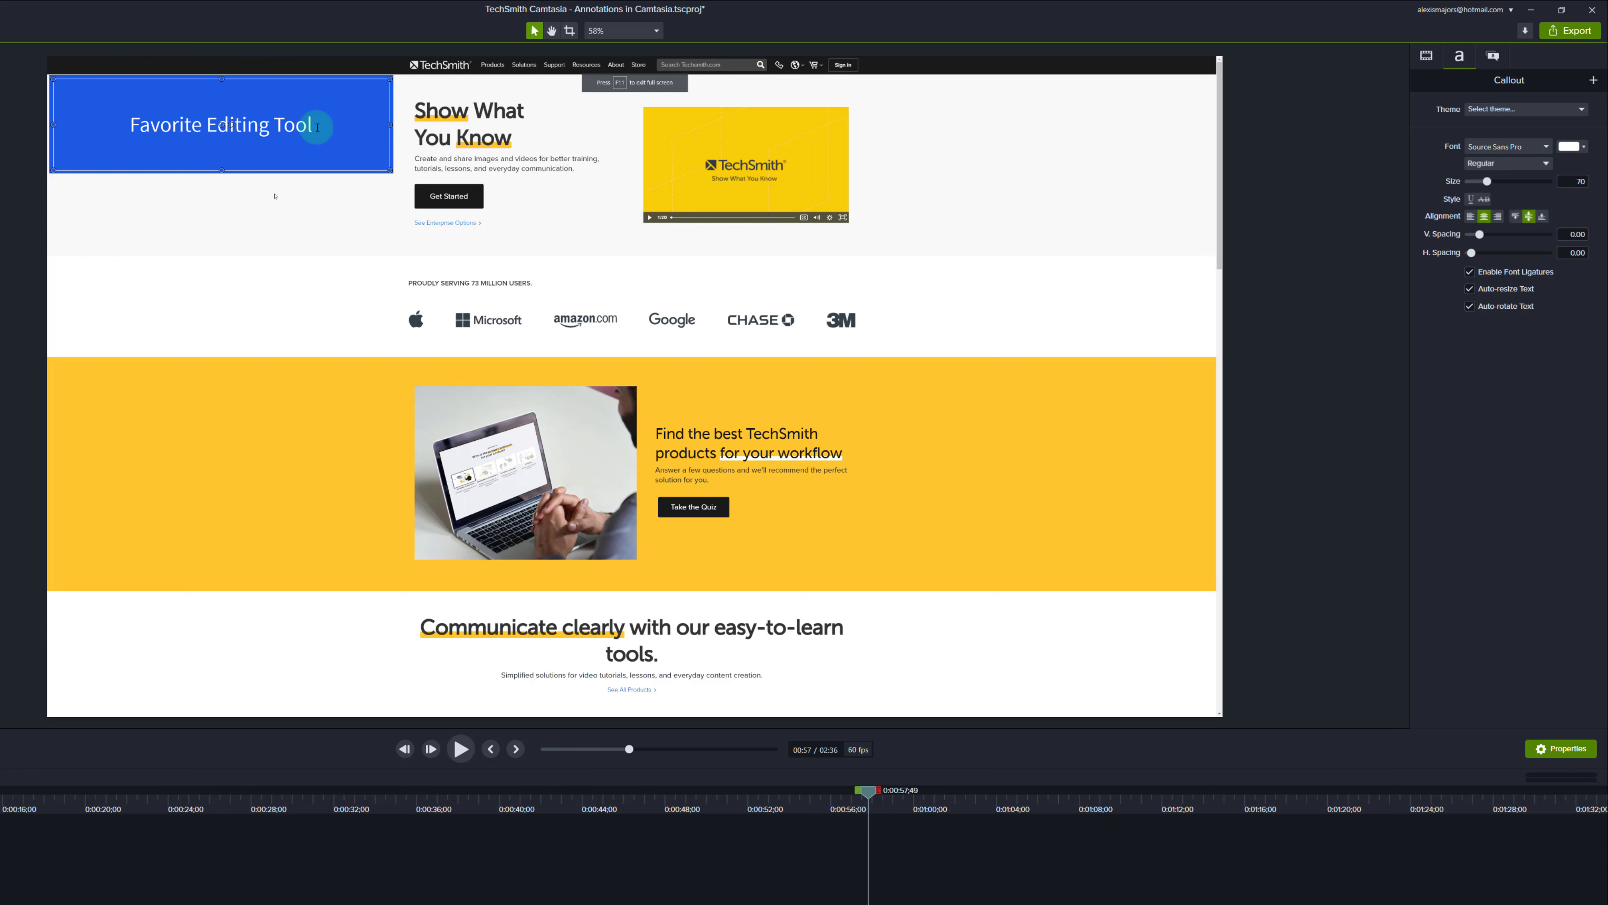
# - Raise the callout text's font size from 70 to 96
pyautogui.moveTo(312, 124); pyautogui.dragTo(123, 120)
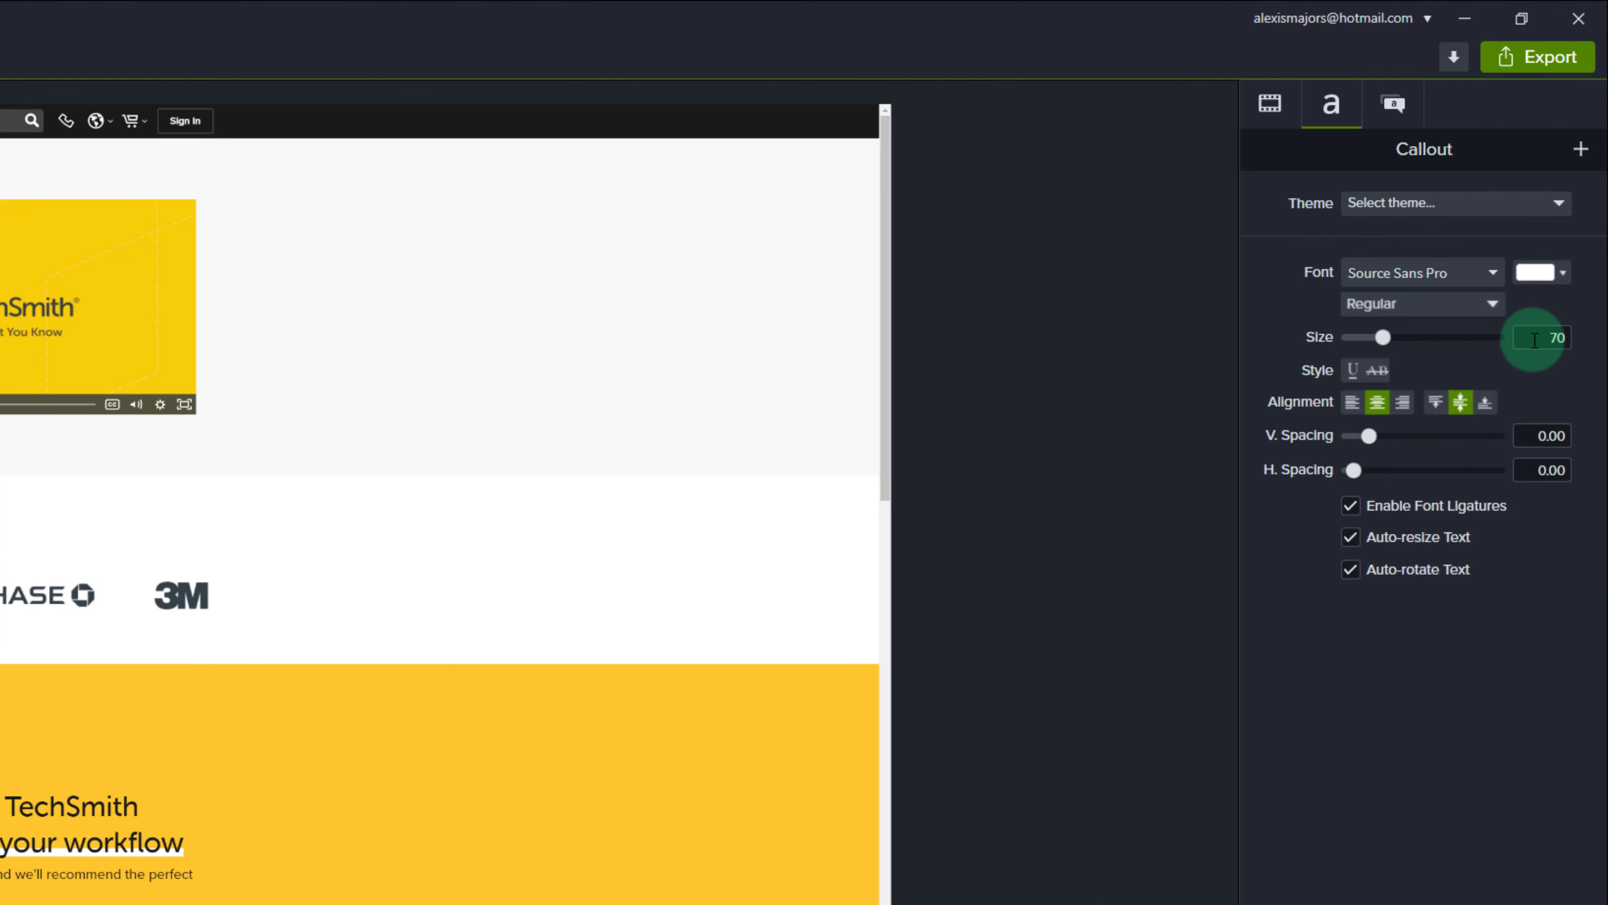
pyautogui.click(1547, 338)
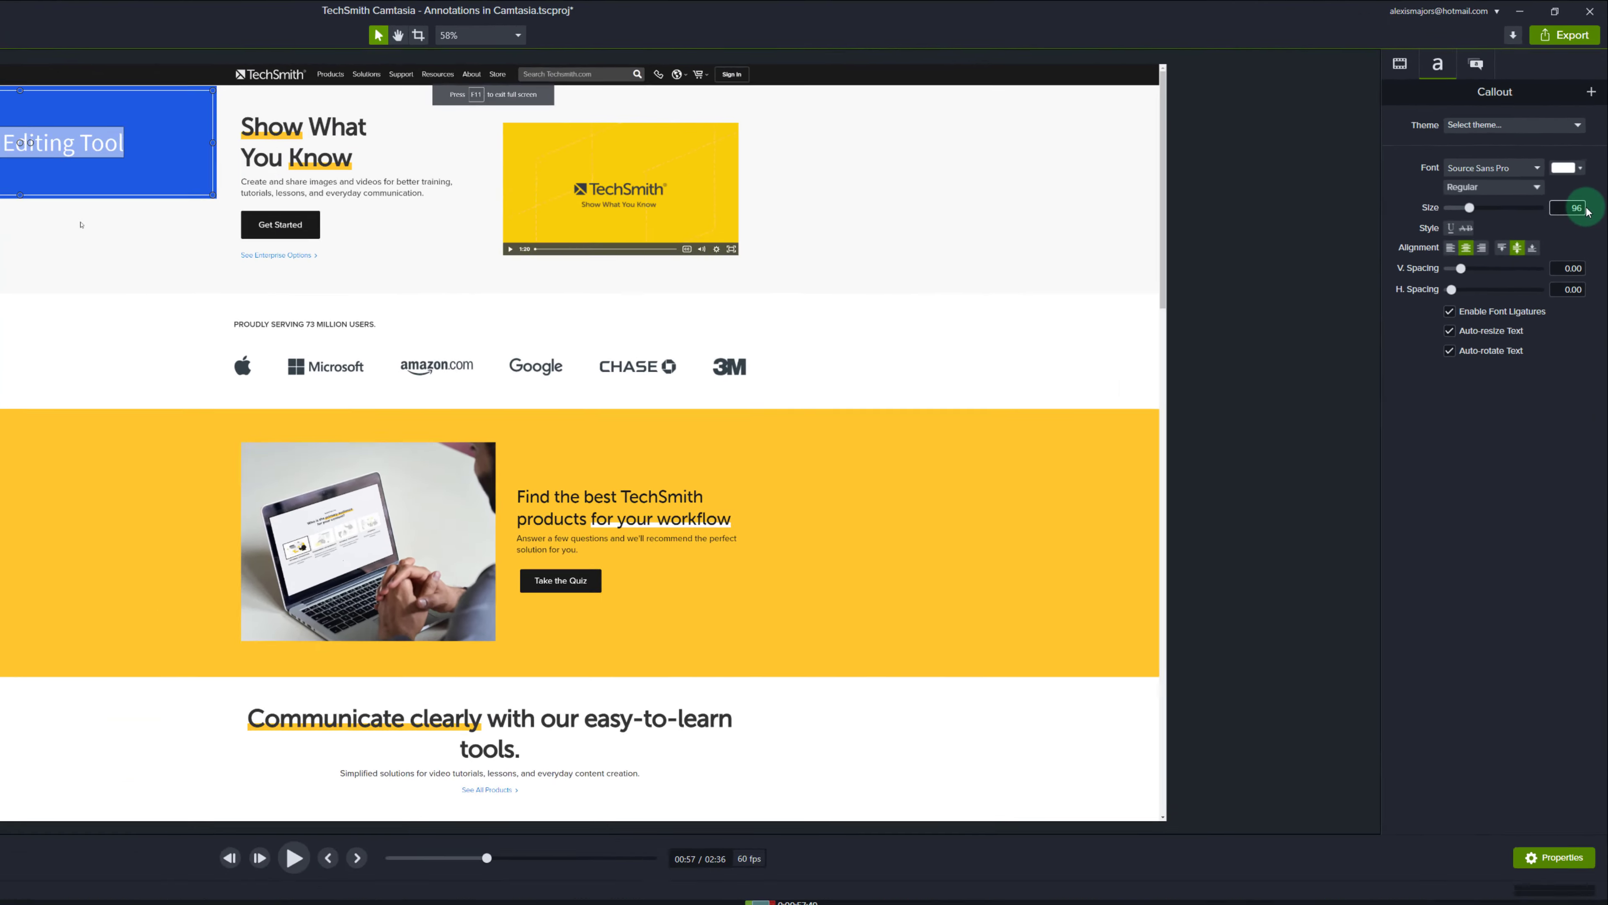
pyautogui.write('96')
pyautogui.press('Return')
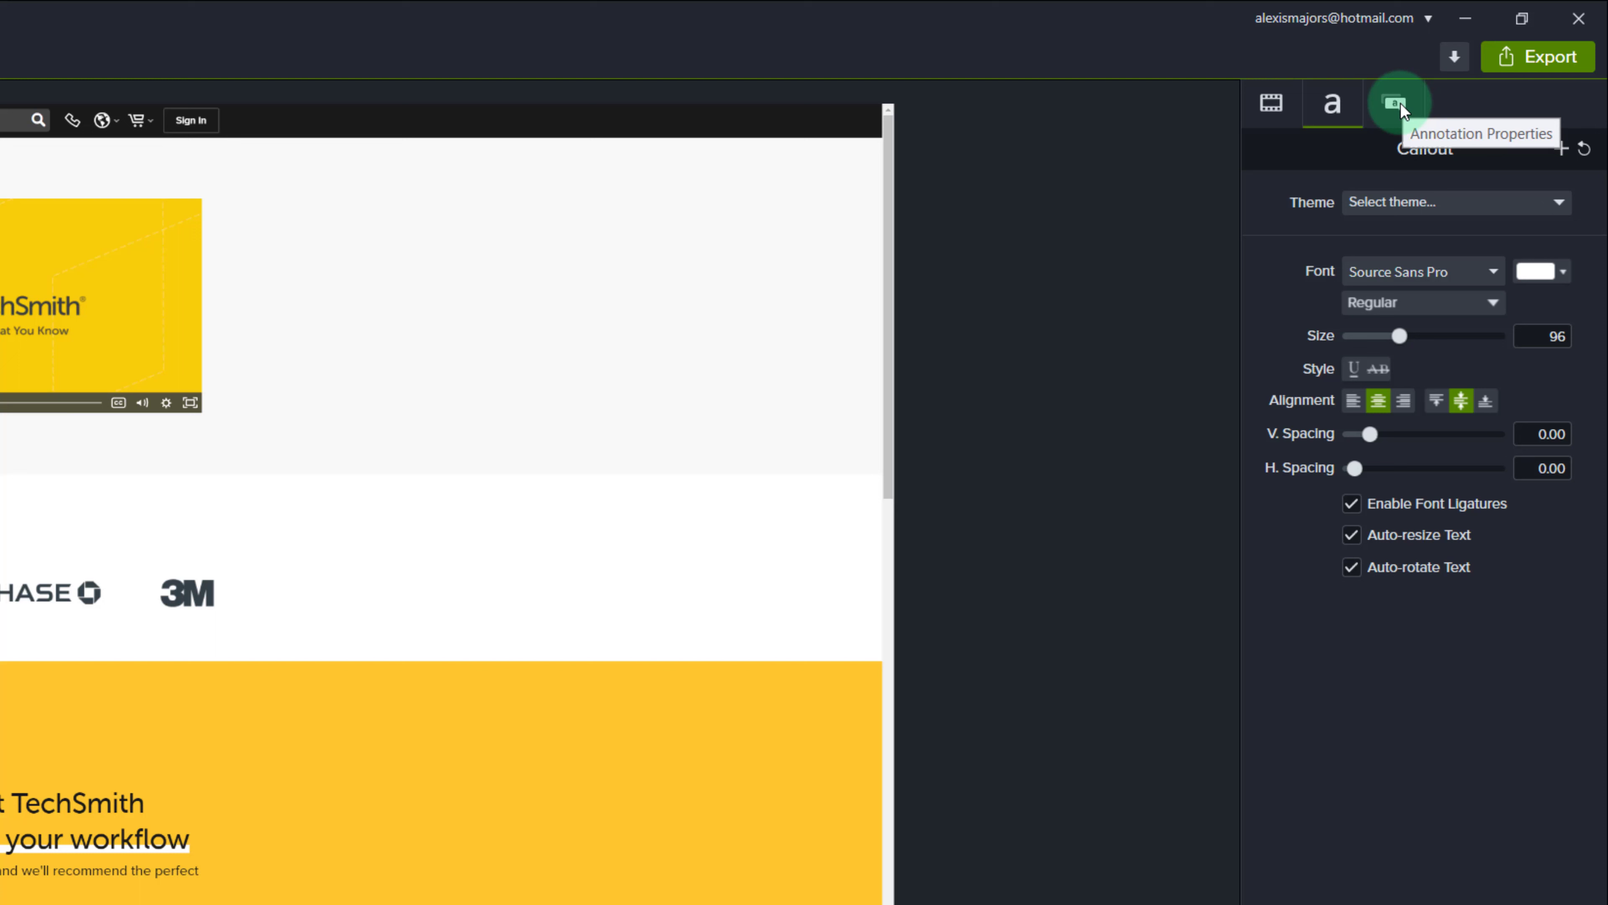
# - Recolour the callout's solid fill, trying red shades before settling on a bright saturated blue
pyautogui.click(1402, 103)
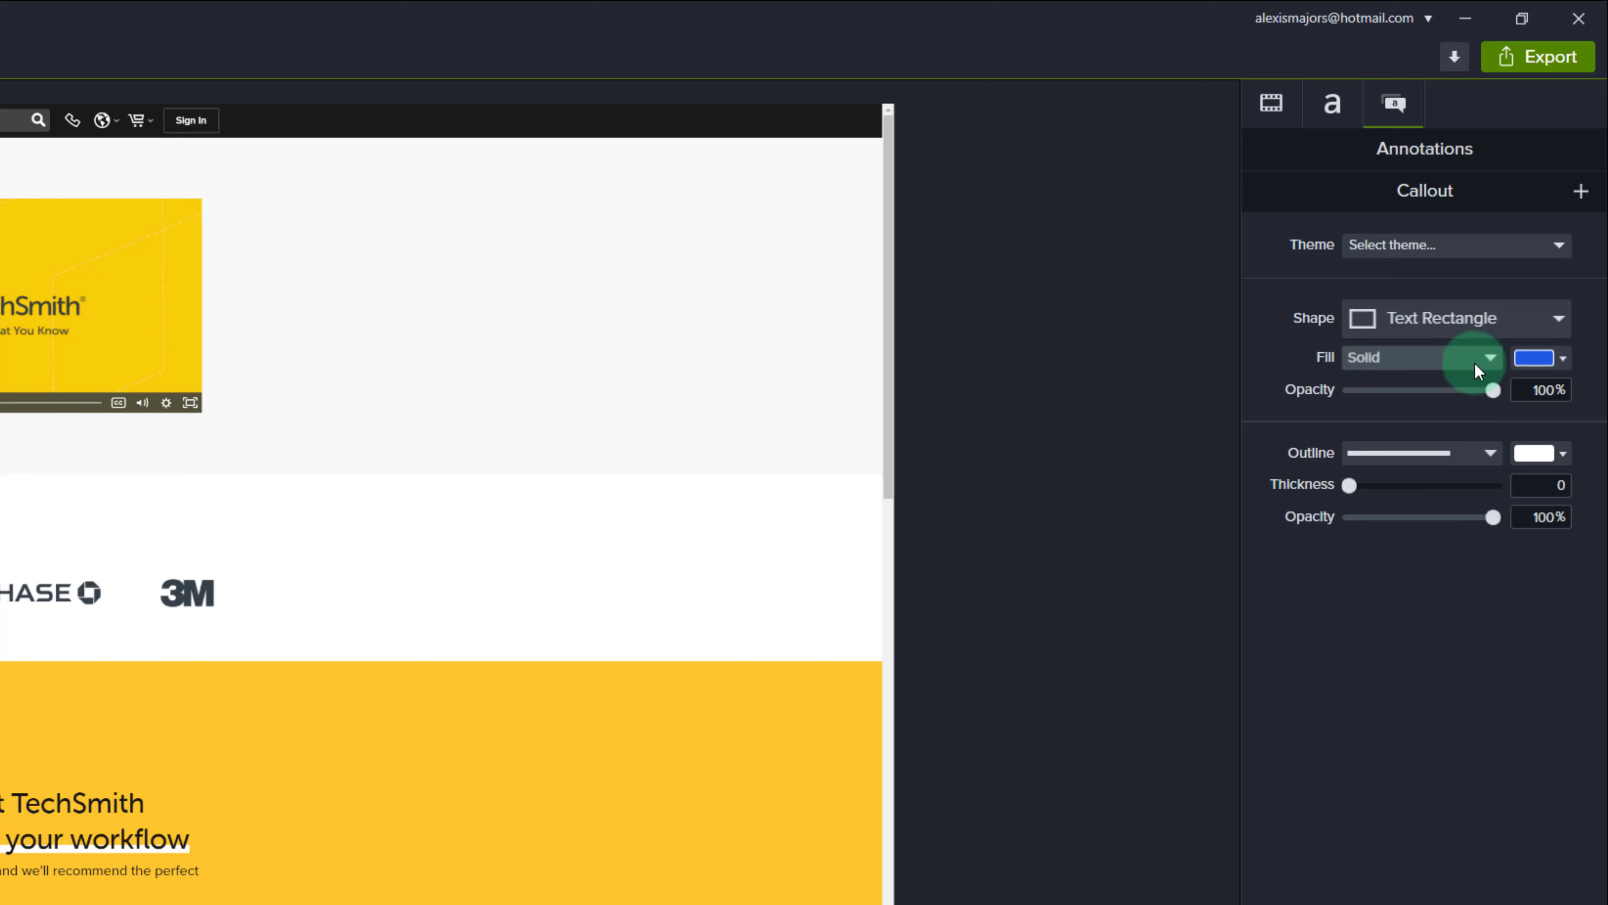
pyautogui.click(1567, 357)
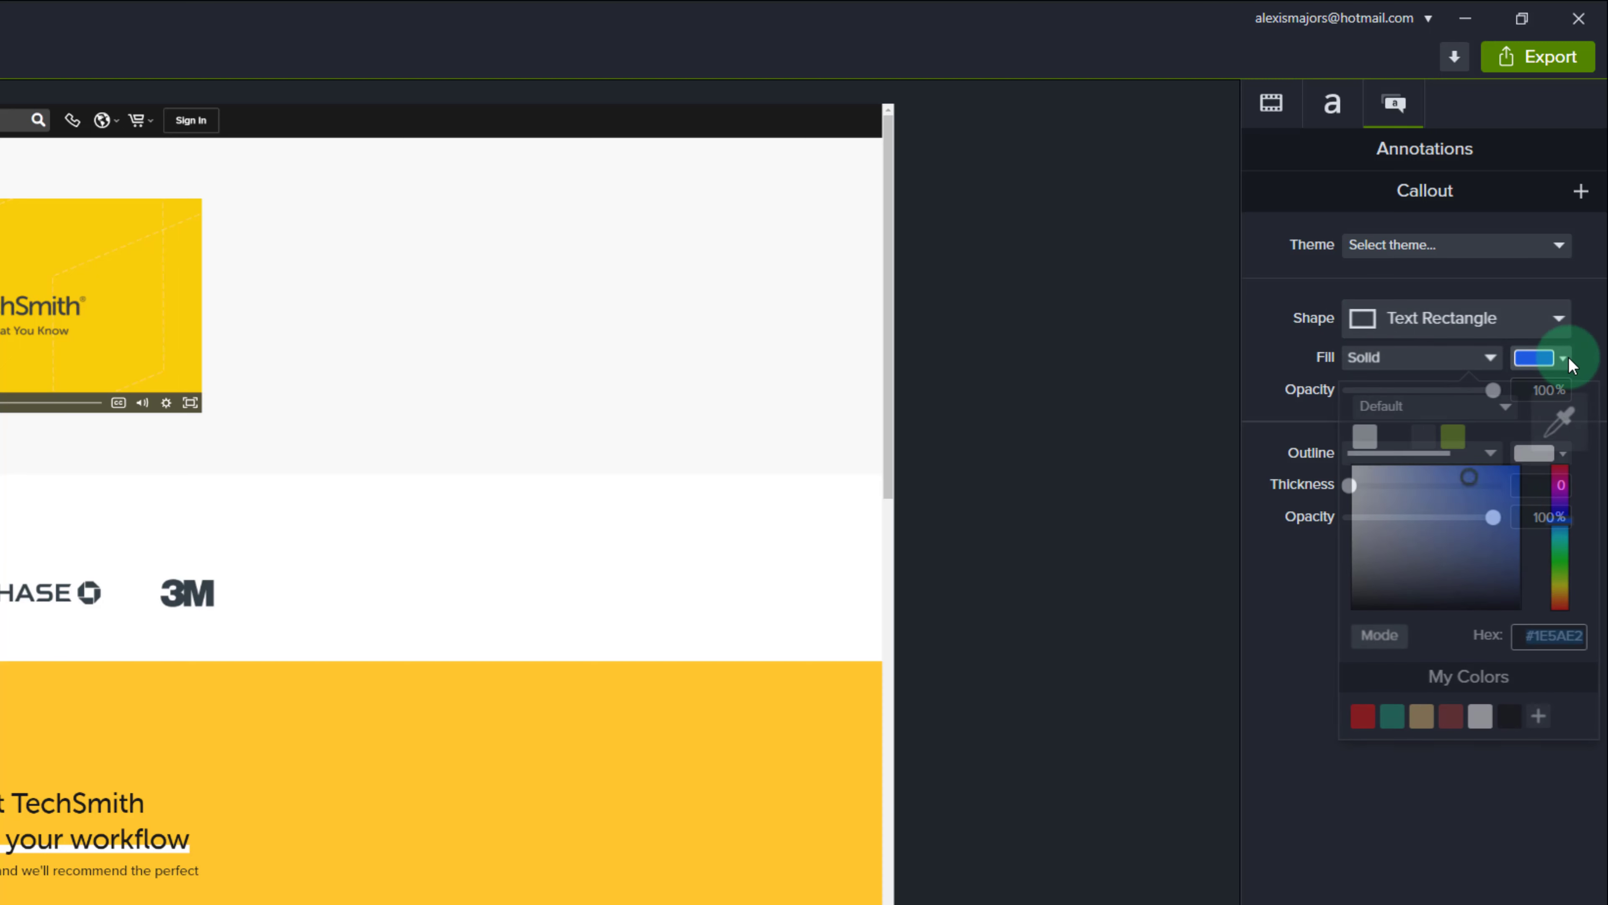
pyautogui.click(1368, 717)
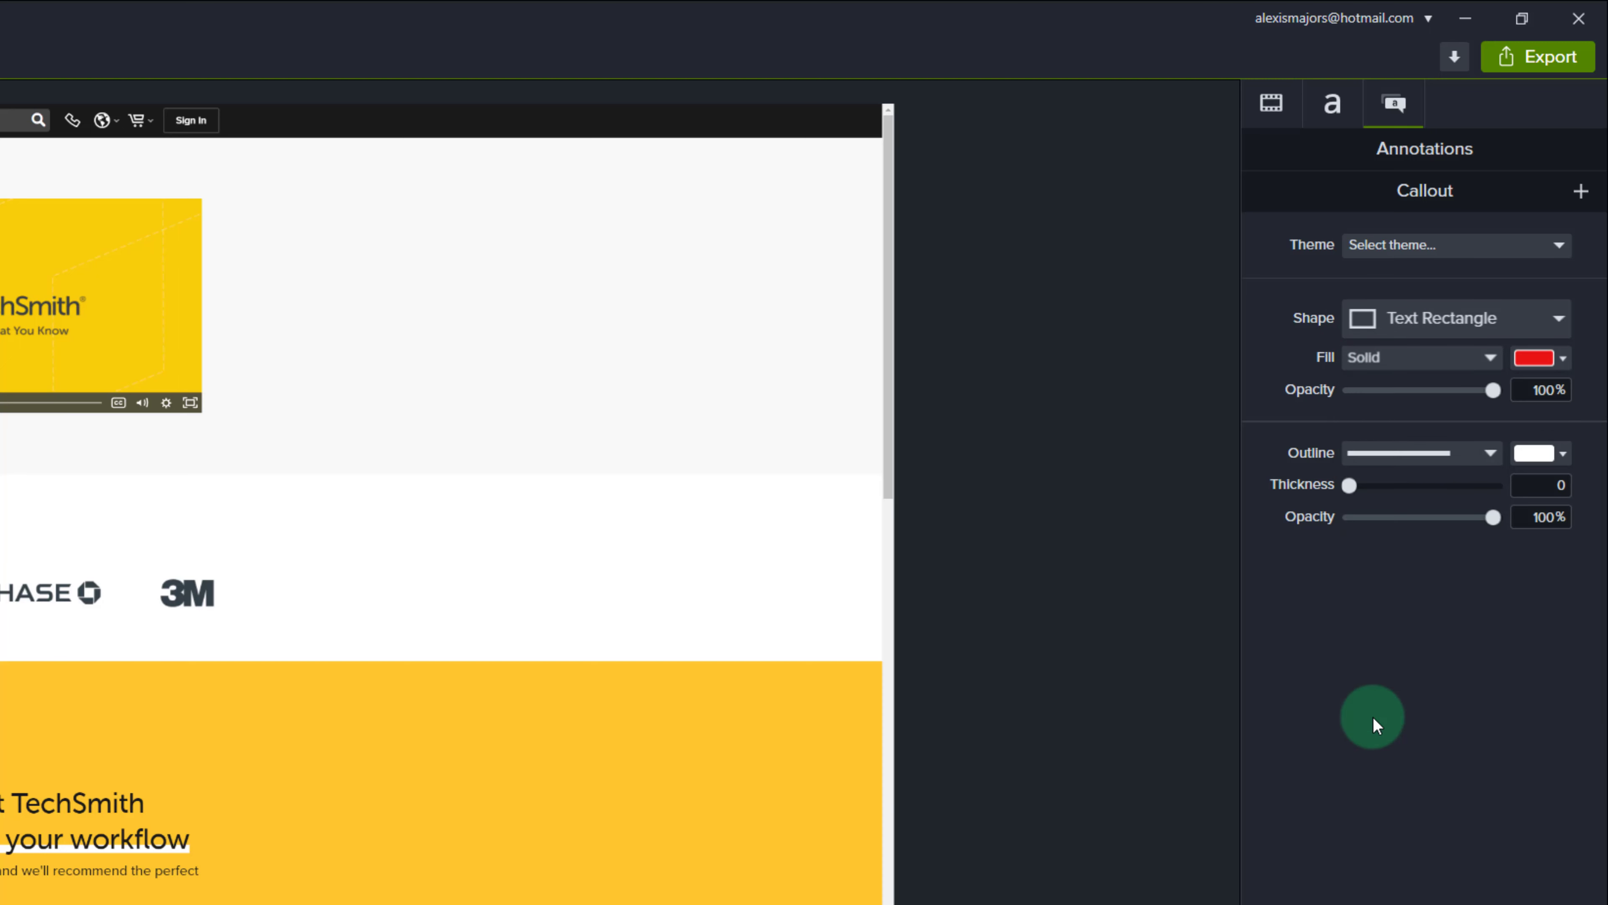
pyautogui.click(1563, 358)
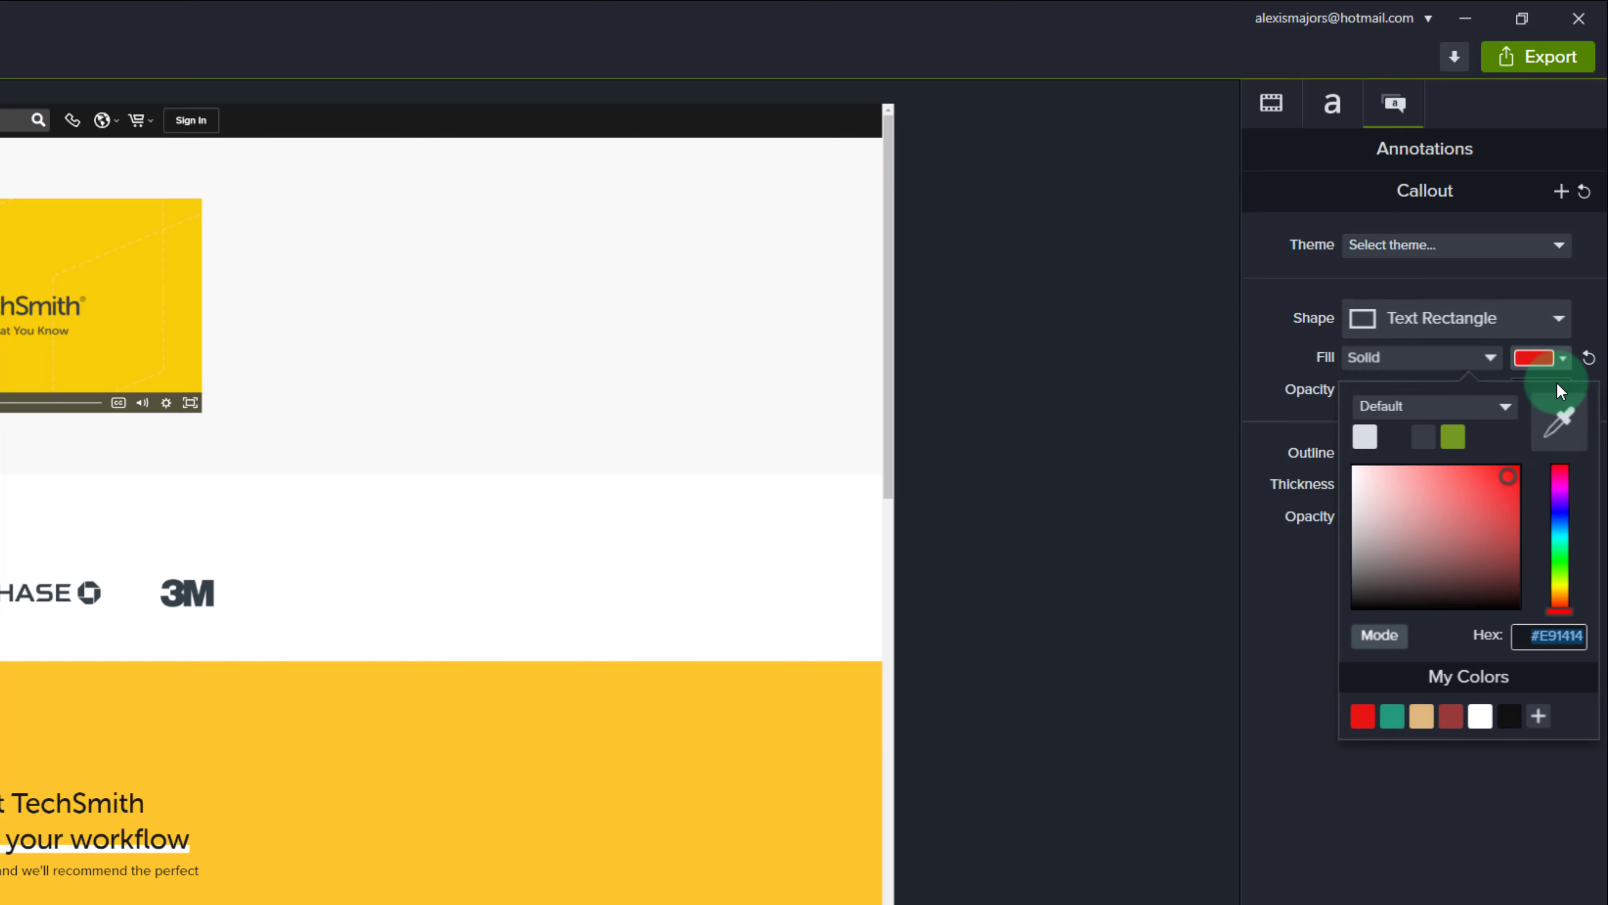
pyautogui.click(1462, 721)
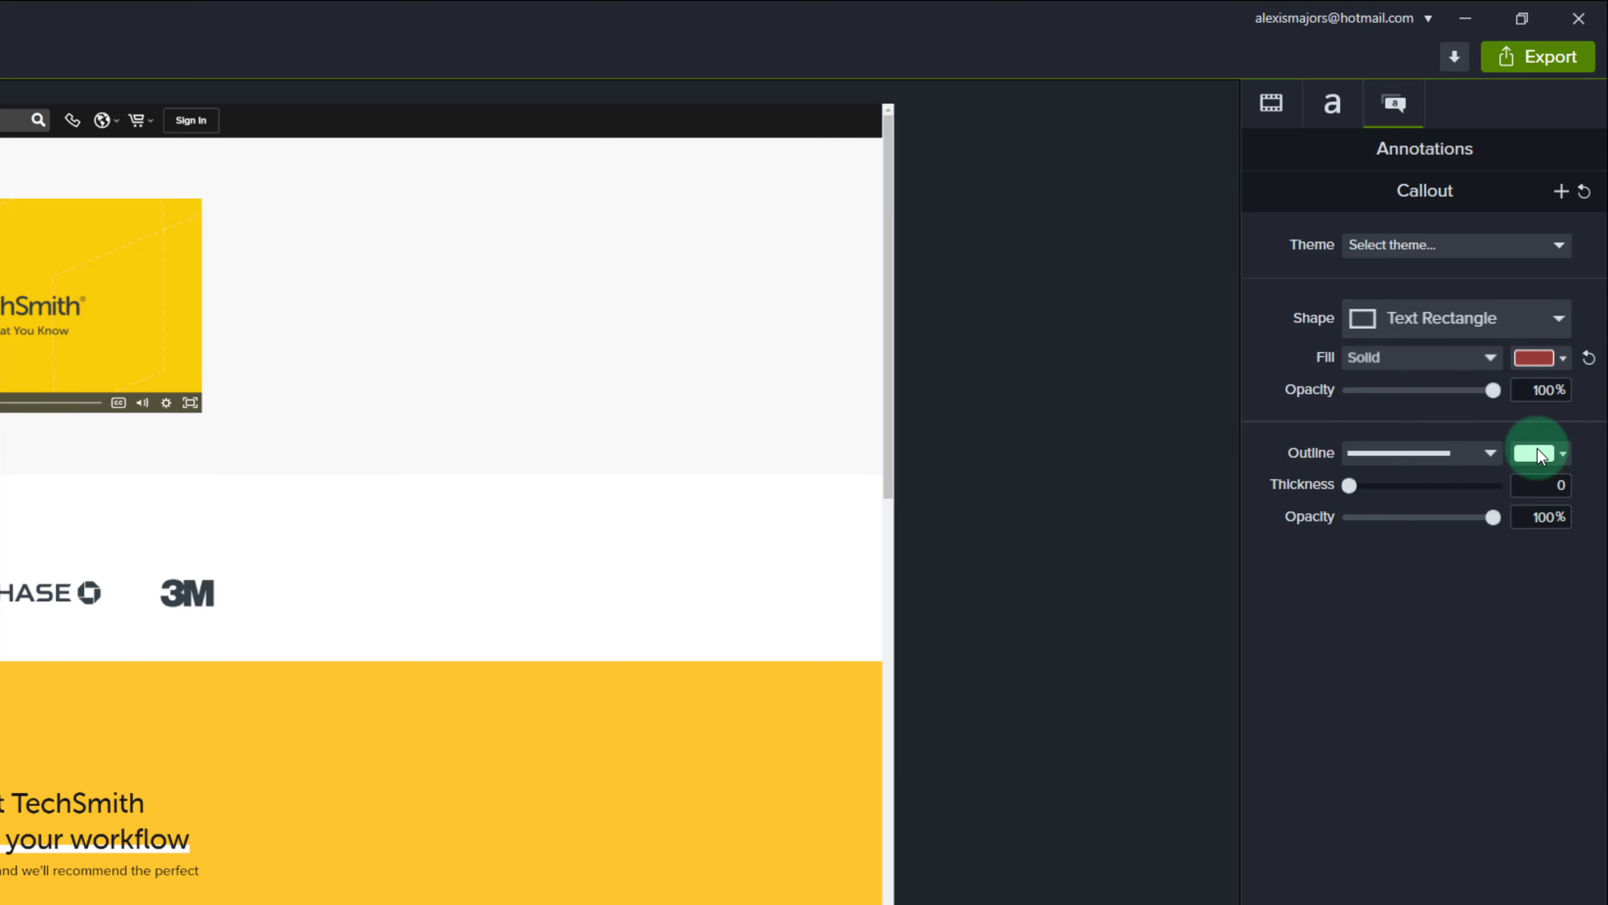
pyautogui.click(1564, 340)
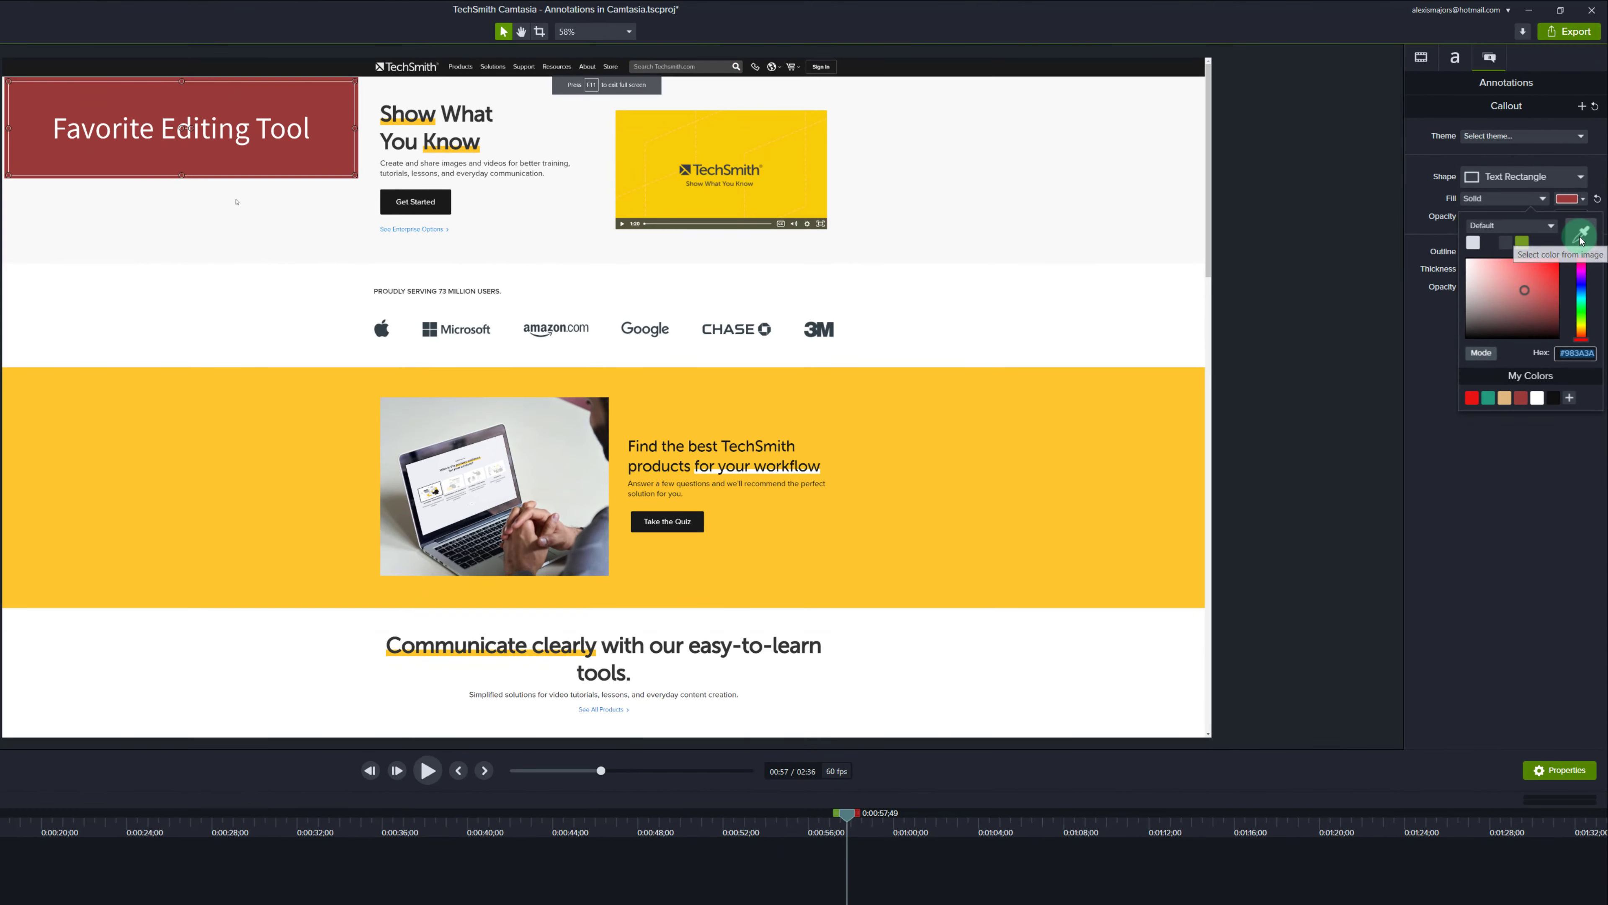
pyautogui.click(1581, 236)
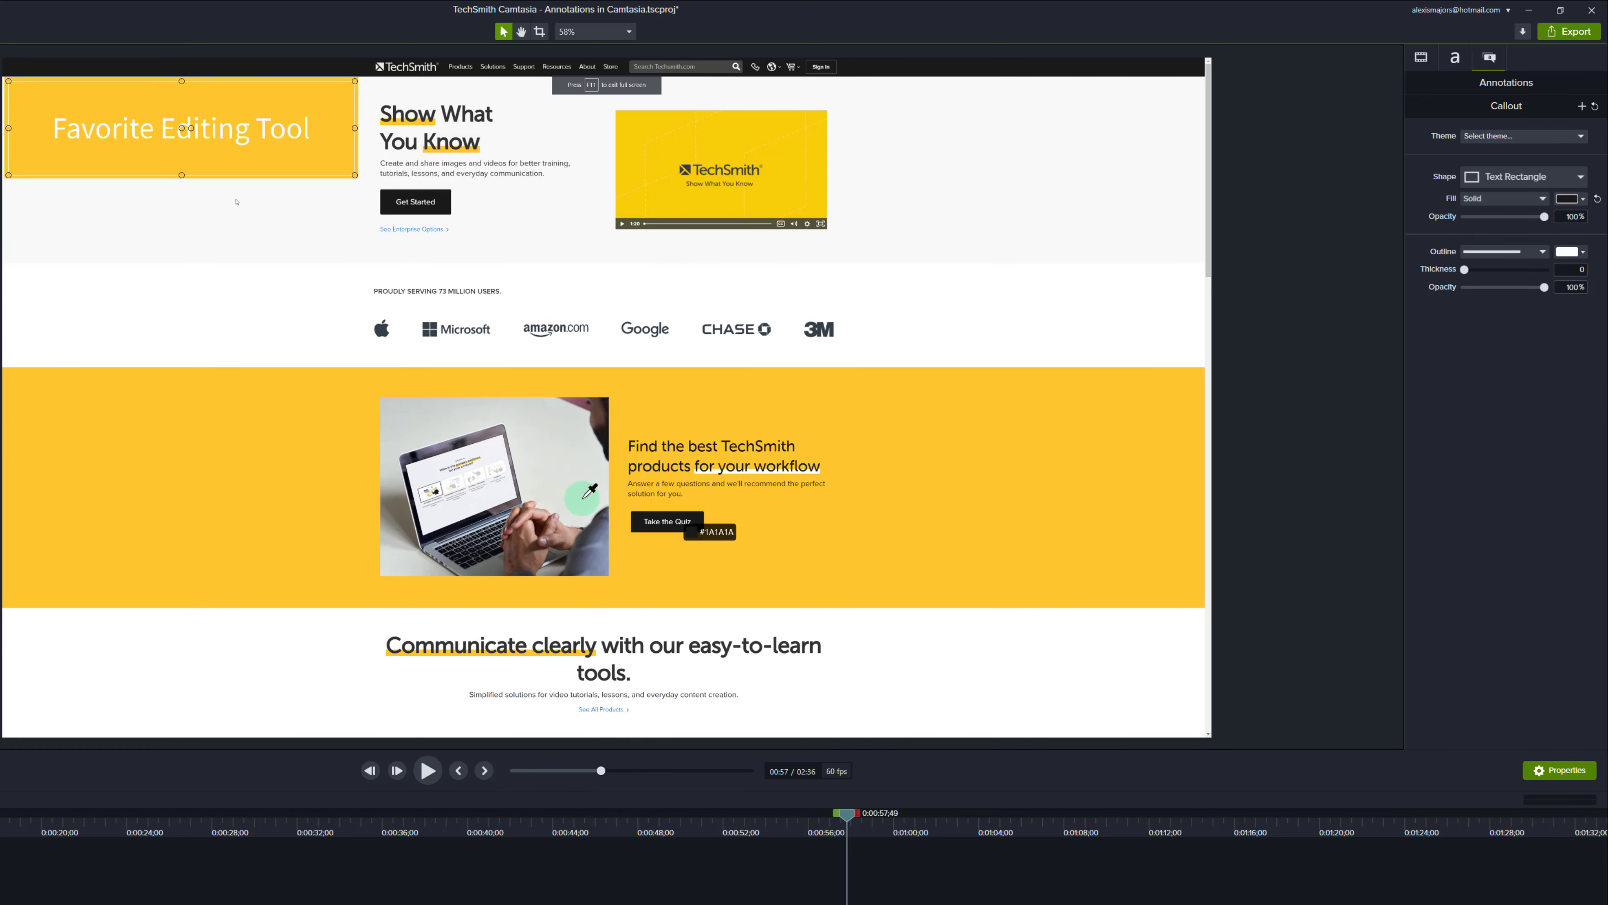
pyautogui.press('Escape')
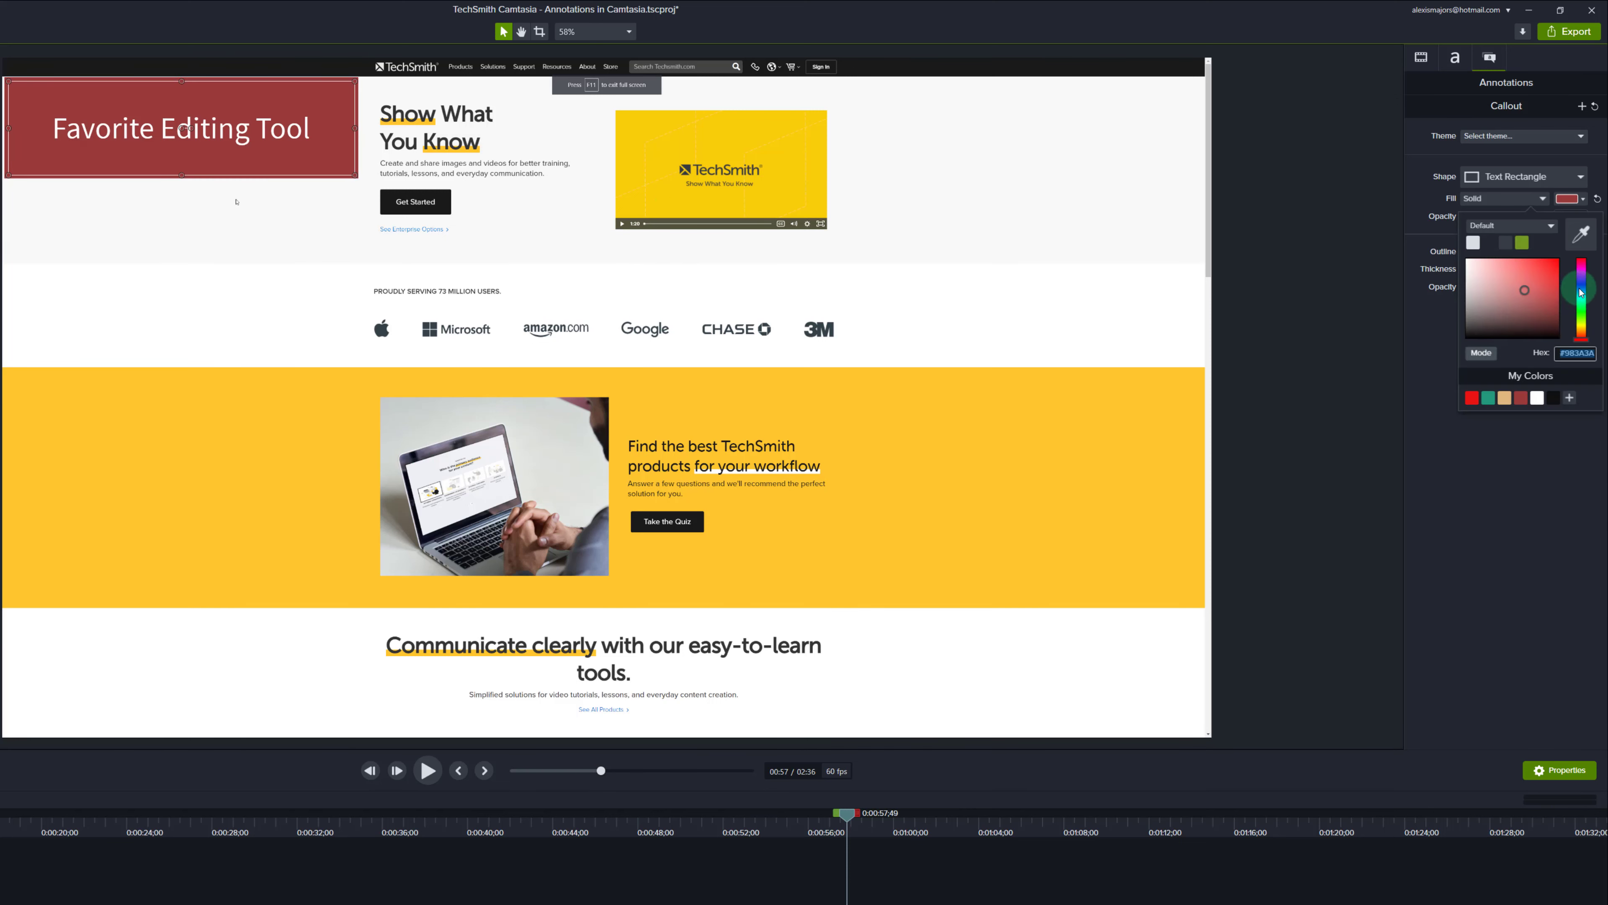
pyautogui.click(1581, 287)
pyautogui.moveTo(1524, 298); pyautogui.dragTo(1556, 257)
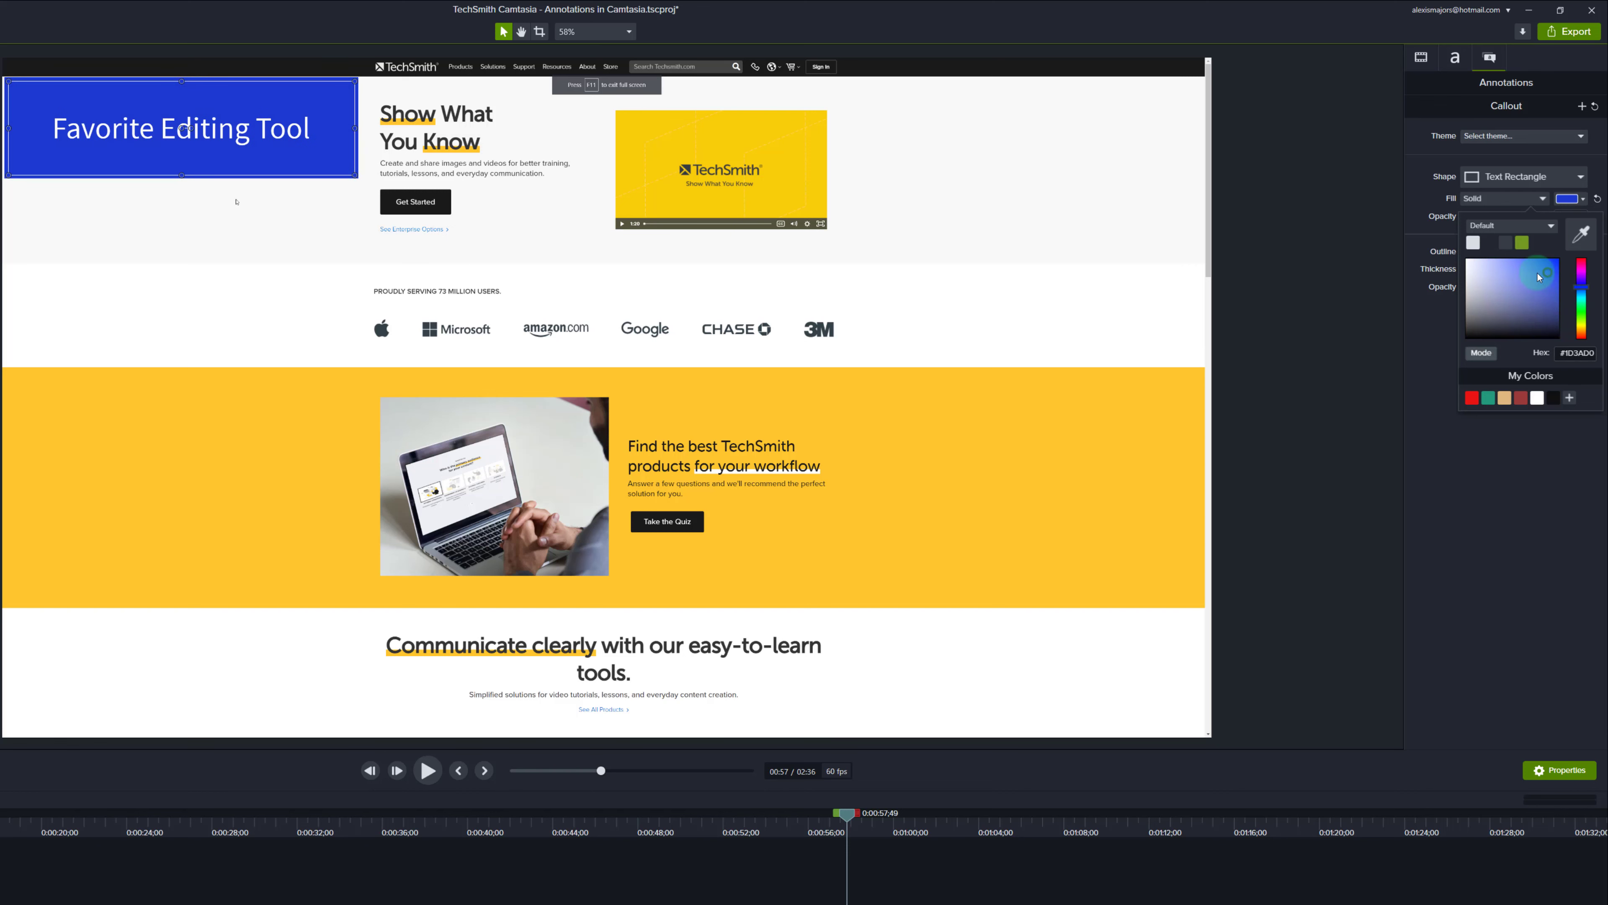
pyautogui.click(132, 245)
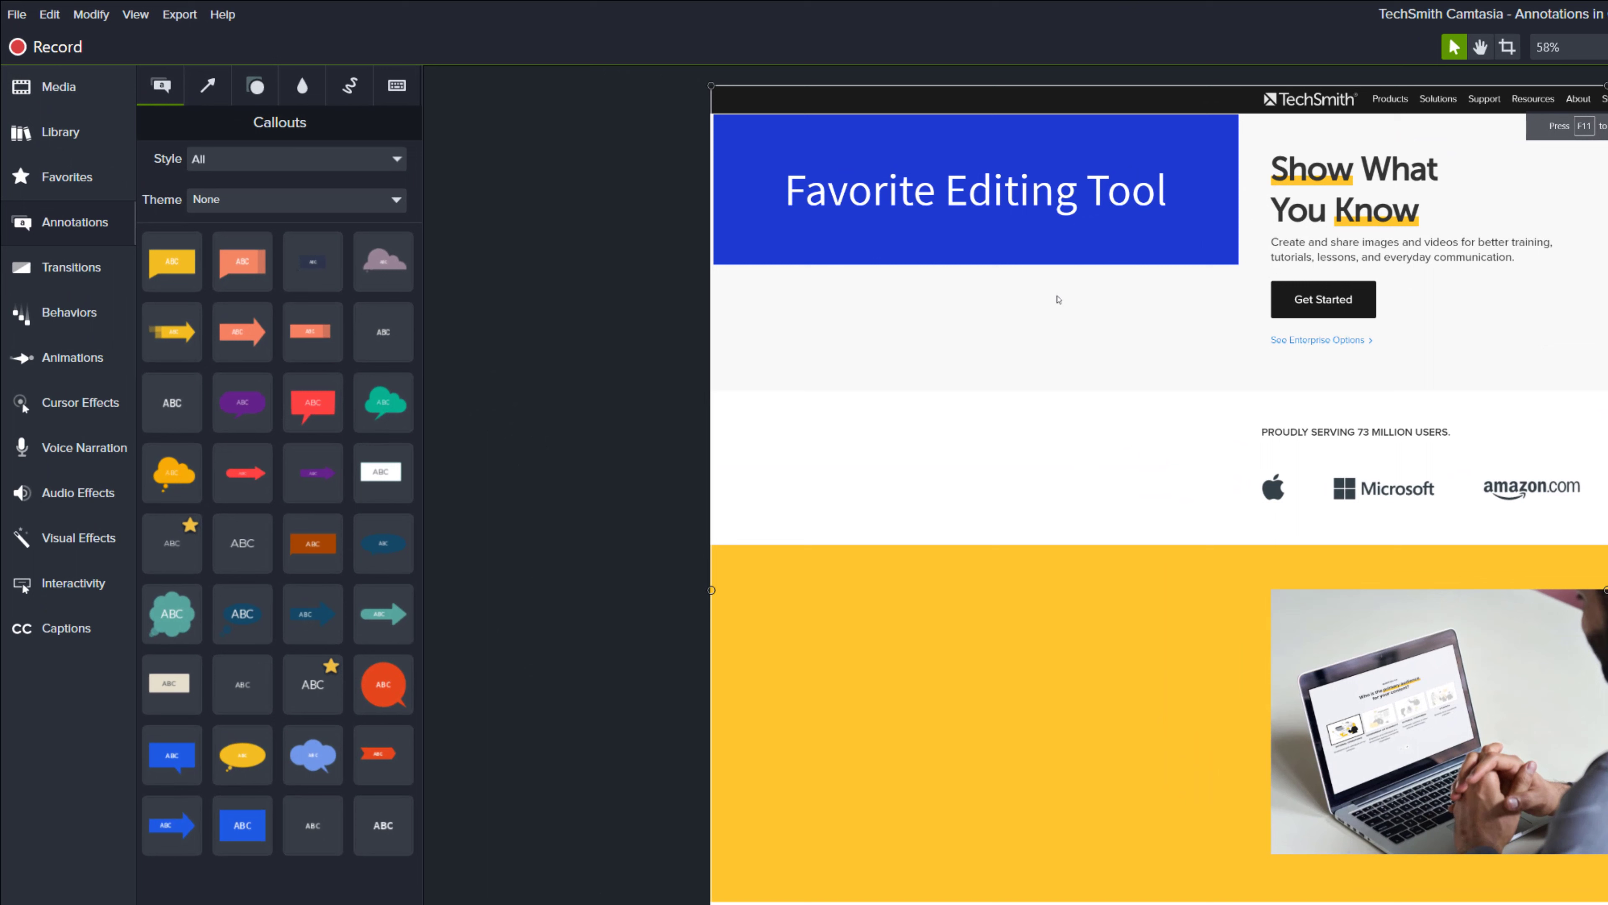
# - Star the blue rectangle callout as a favourite, confirm it in Favorites, then return to Annotations
pyautogui.click(242, 832)
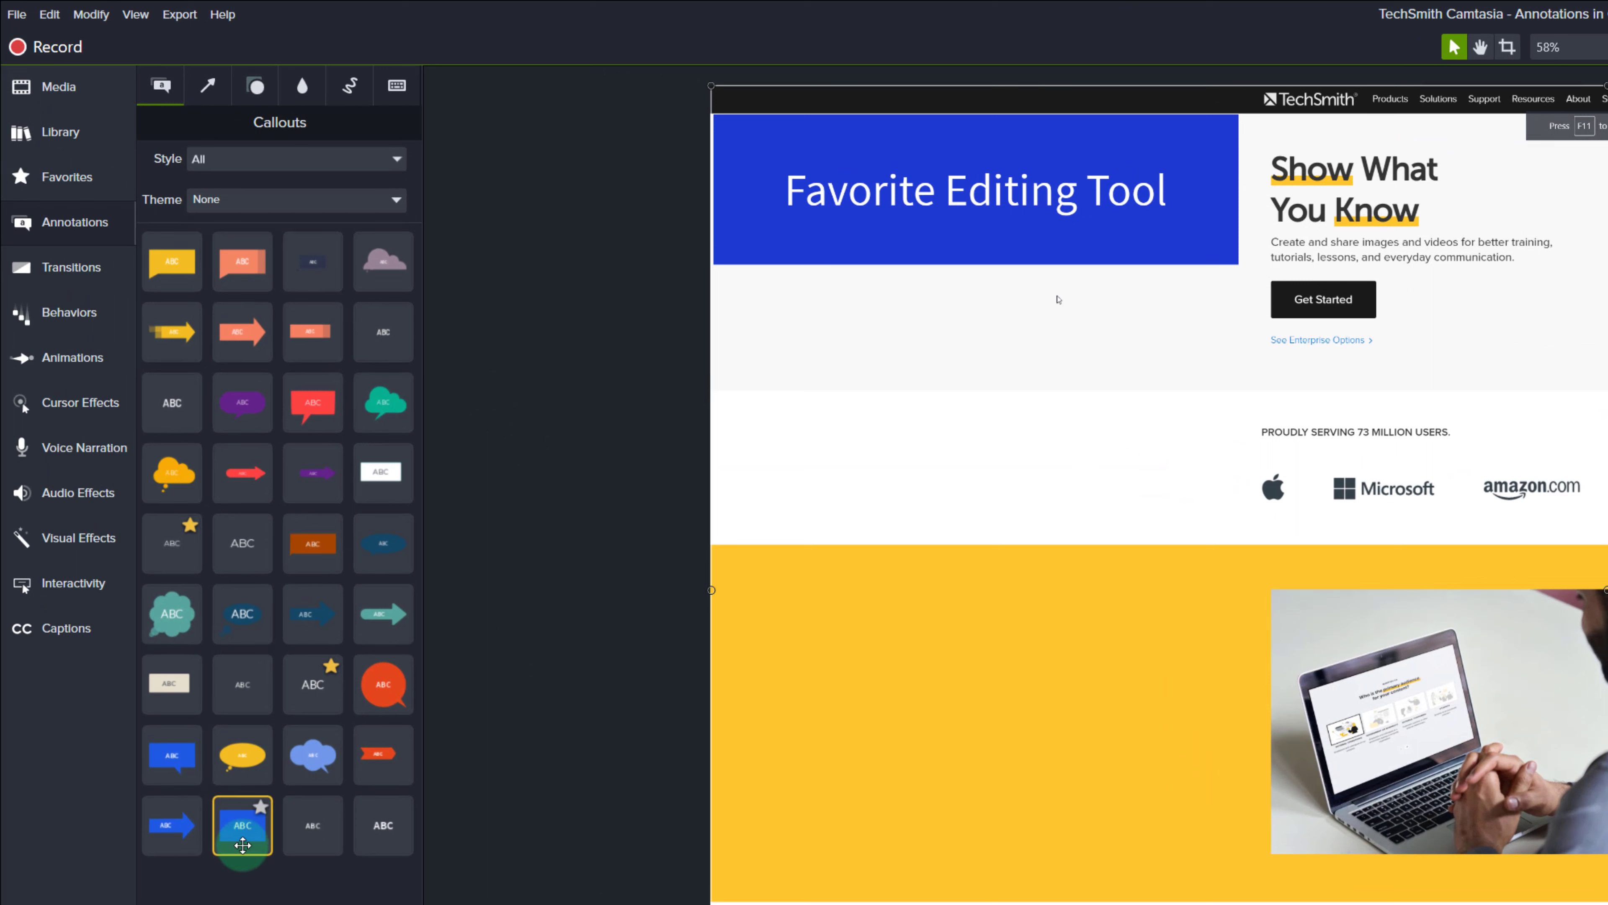
pyautogui.click(261, 809)
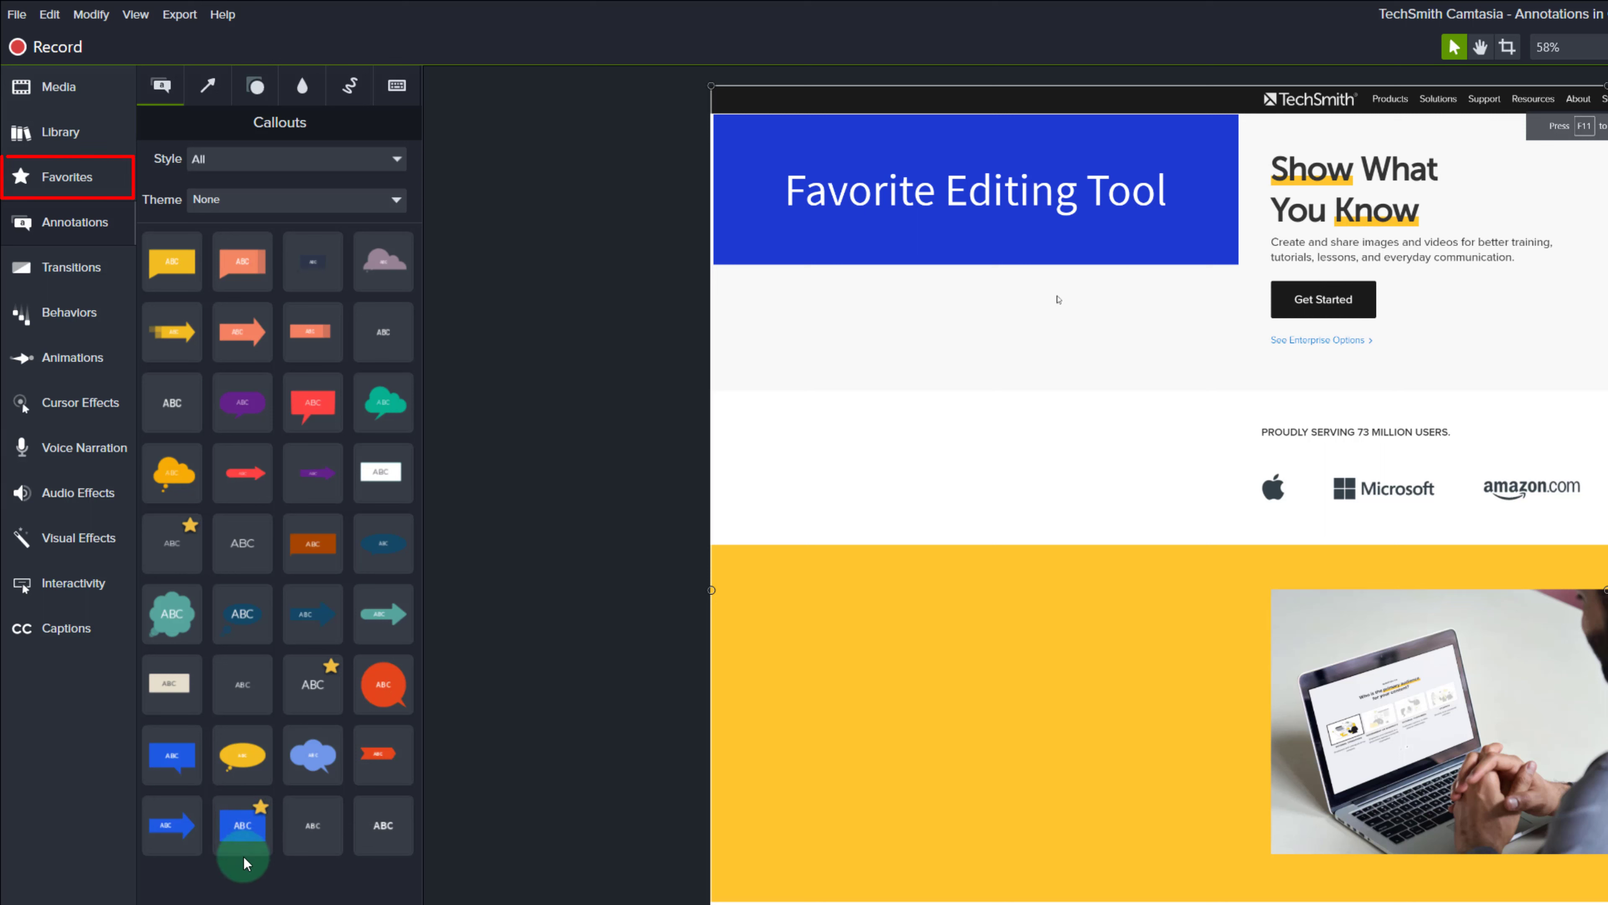
pyautogui.click(66, 193)
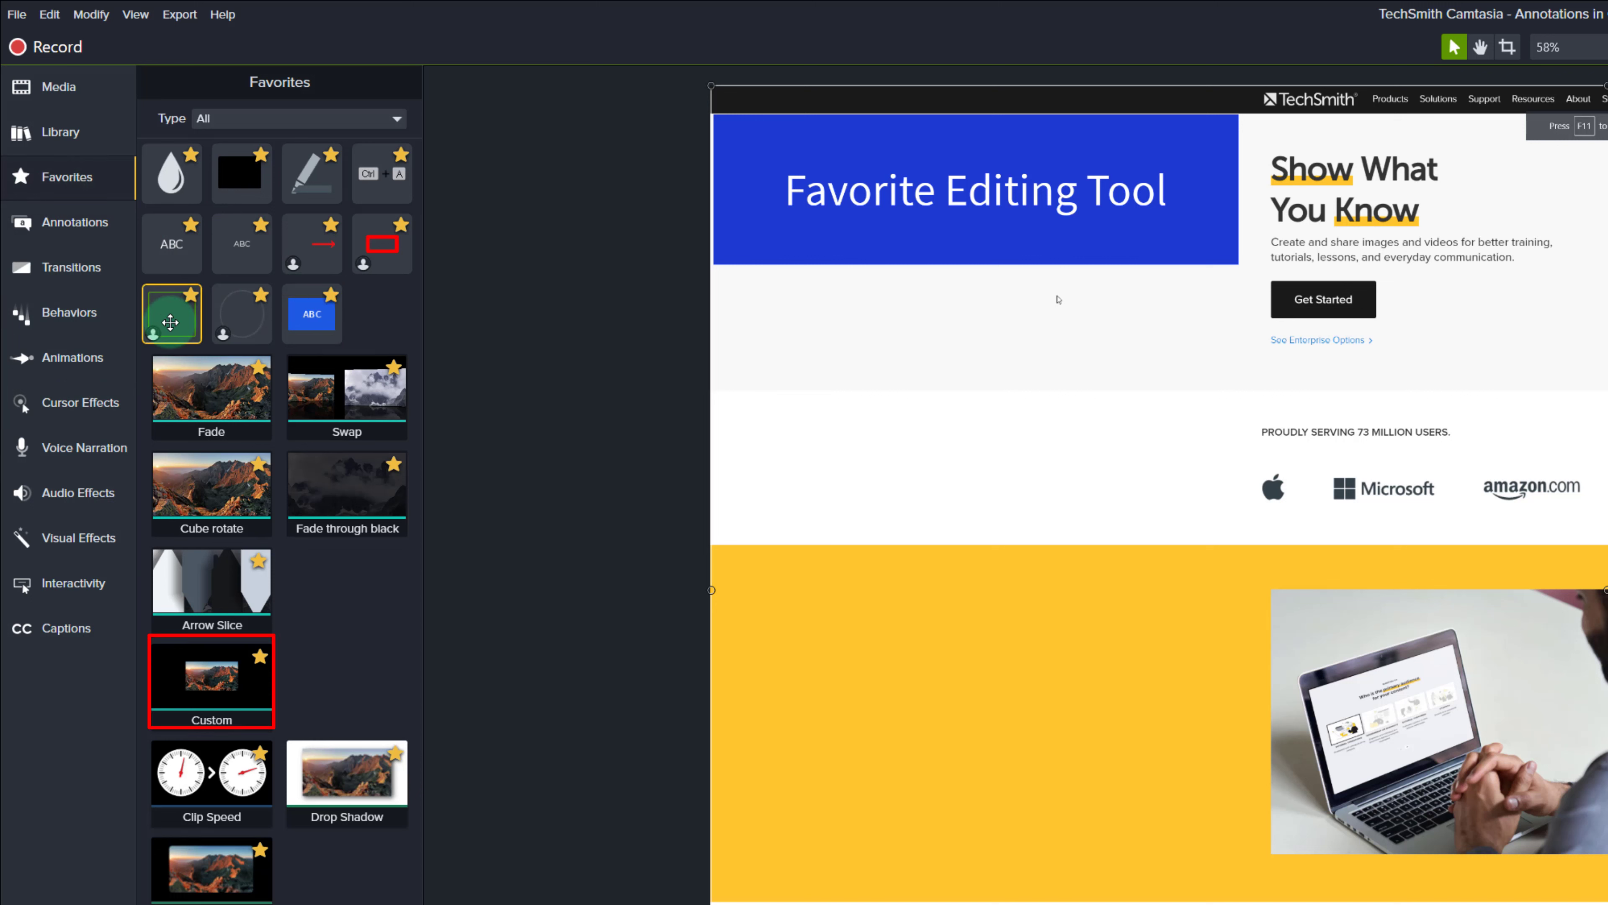
pyautogui.click(60, 228)
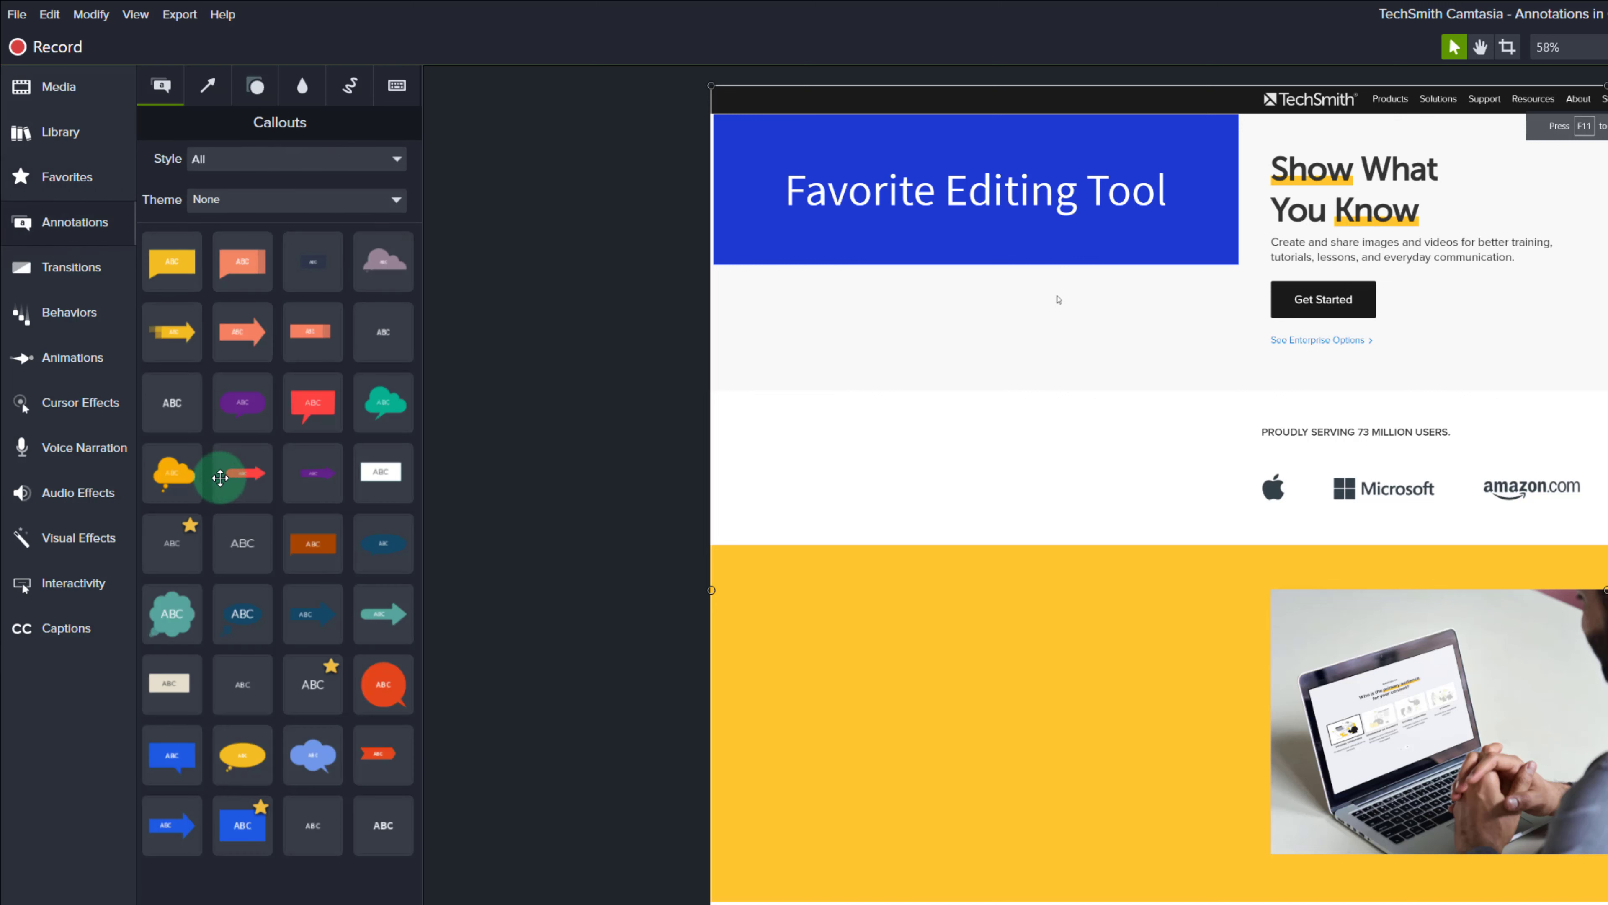
# - Add a purple speech-bubble callout right of the product cards, tail pointing at the Camtasia card
pyautogui.click(315, 422)
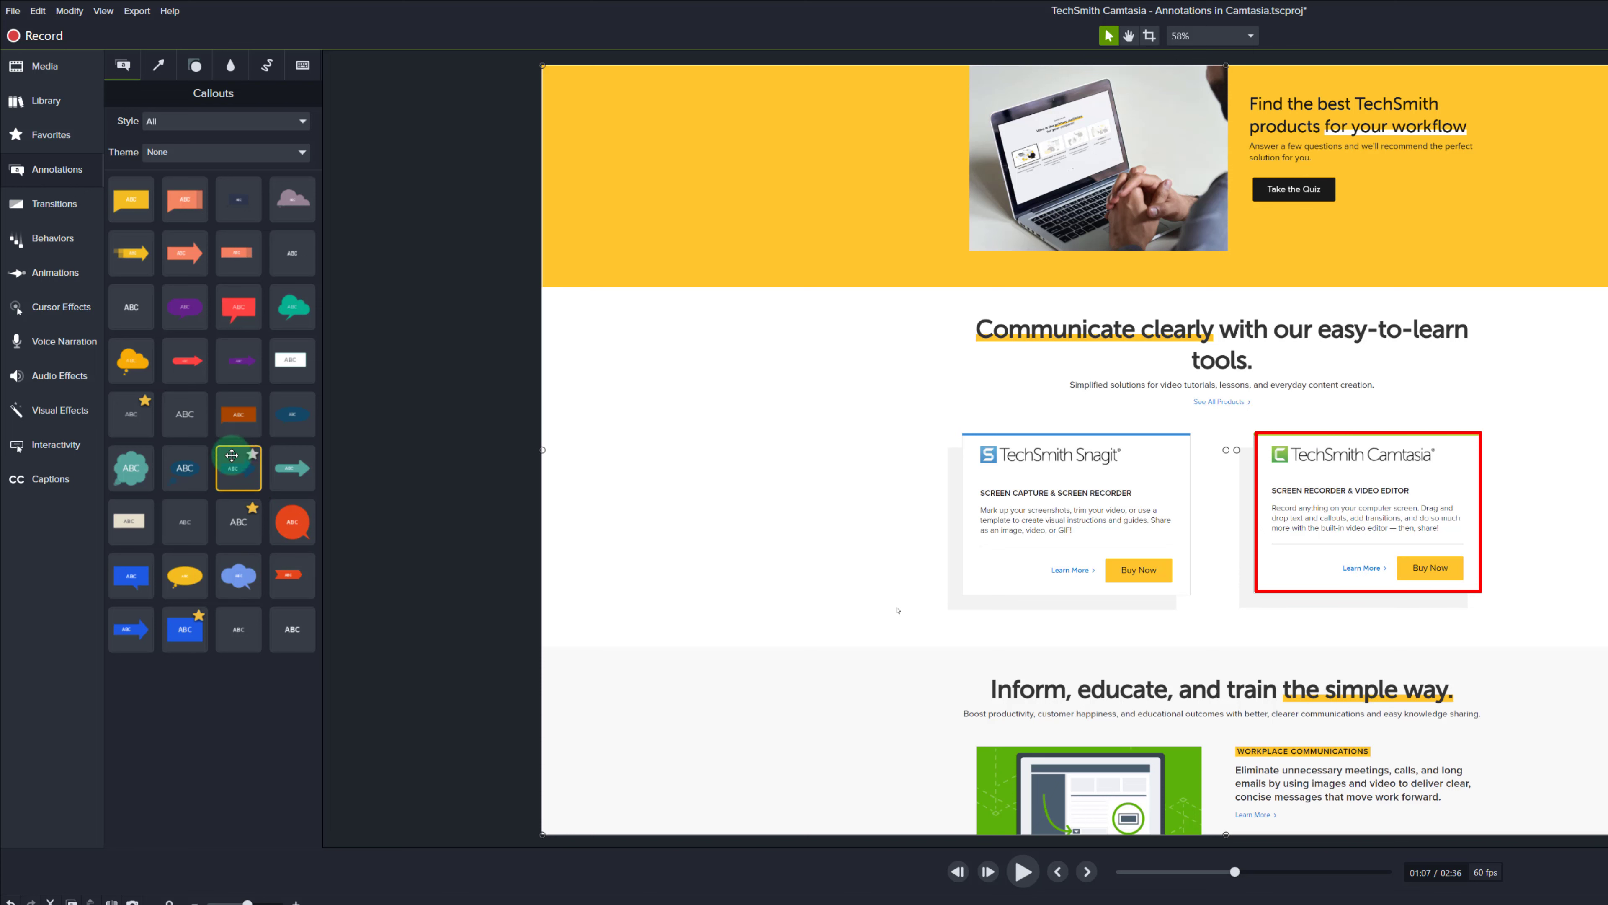
pyautogui.moveTo(255, 465); pyautogui.dragTo(1583, 443)
pyautogui.moveTo(1579, 501); pyautogui.dragTo(1578, 491)
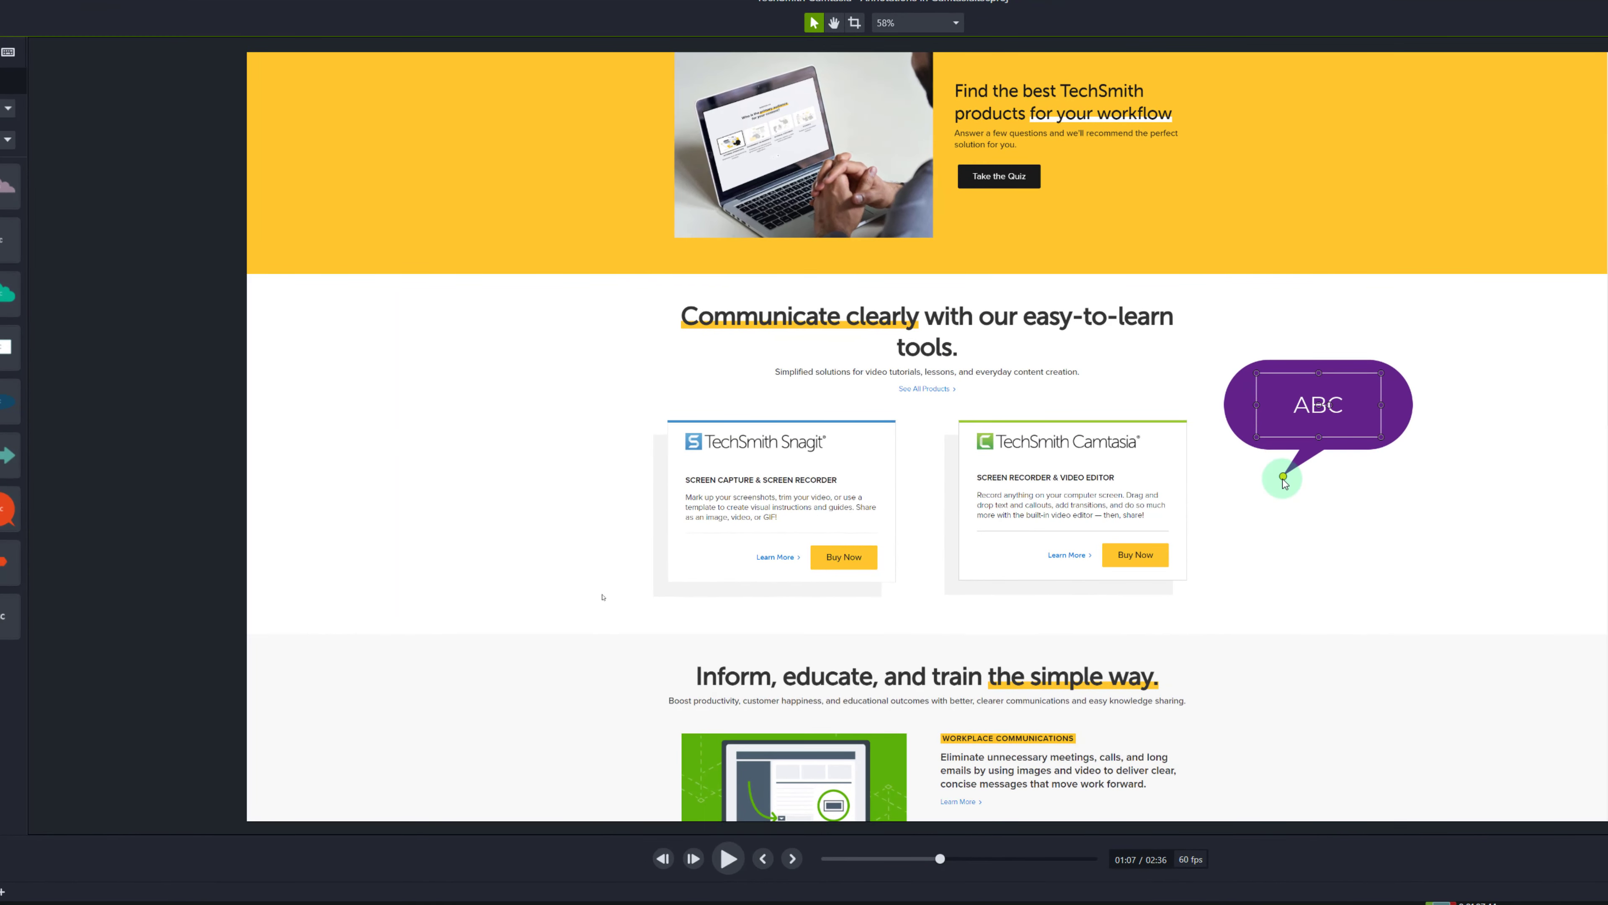
pyautogui.moveTo(1282, 479); pyautogui.dragTo(1163, 466)
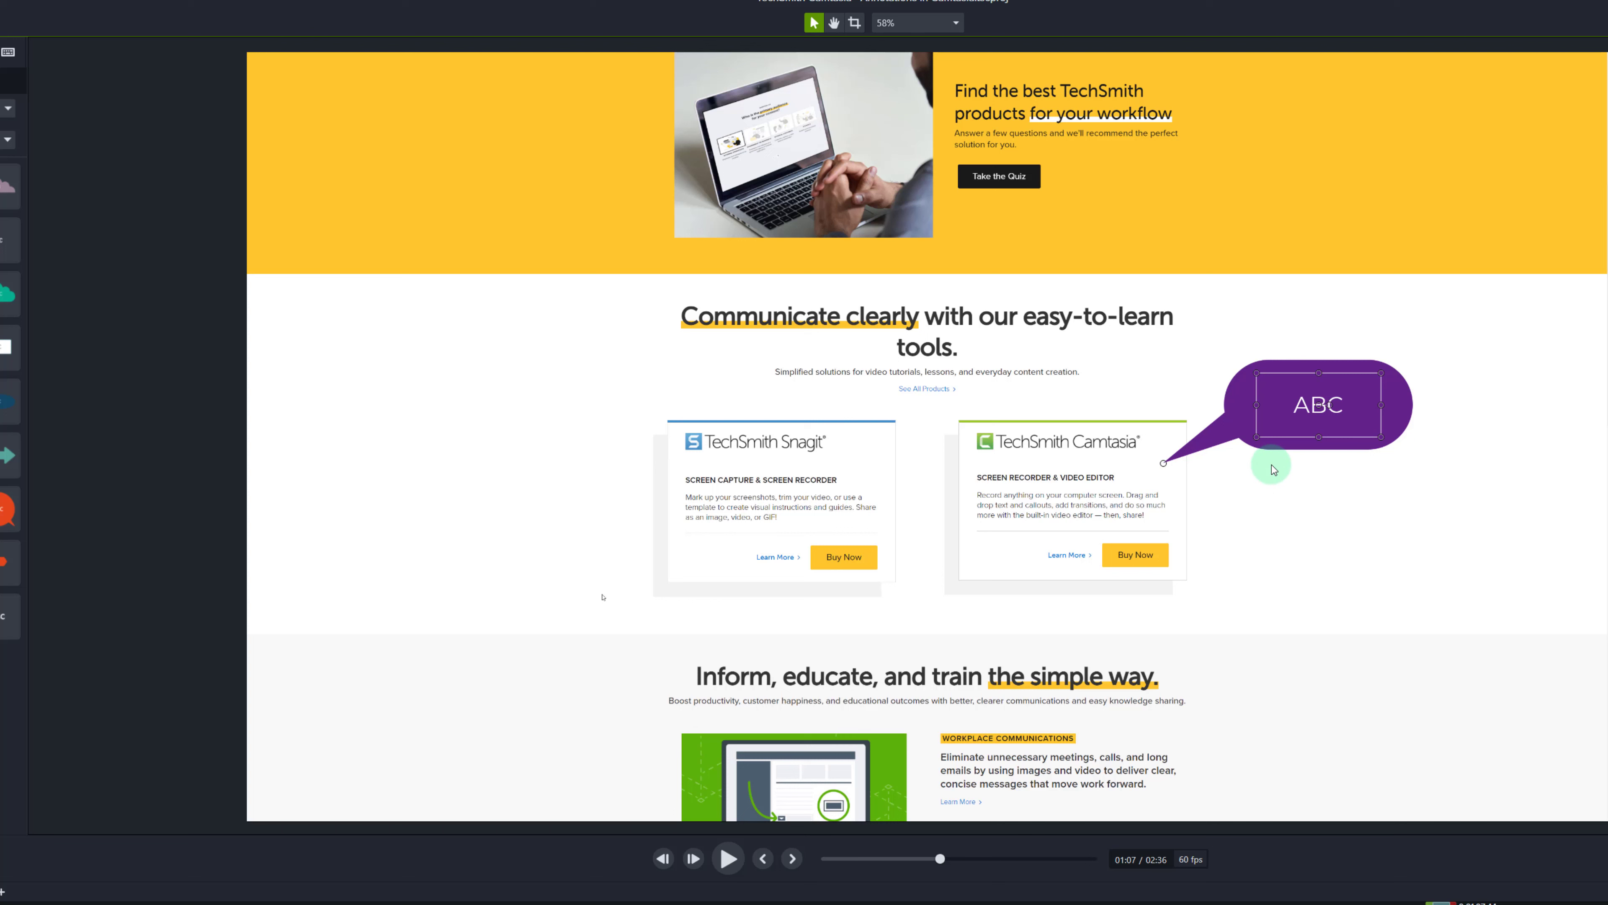
# - Replace the purple callout's ABC text with the pasted 'Click here to find a free trial'
pyautogui.doubleClick(1314, 409)
pyautogui.write('Click here to find a free trial')
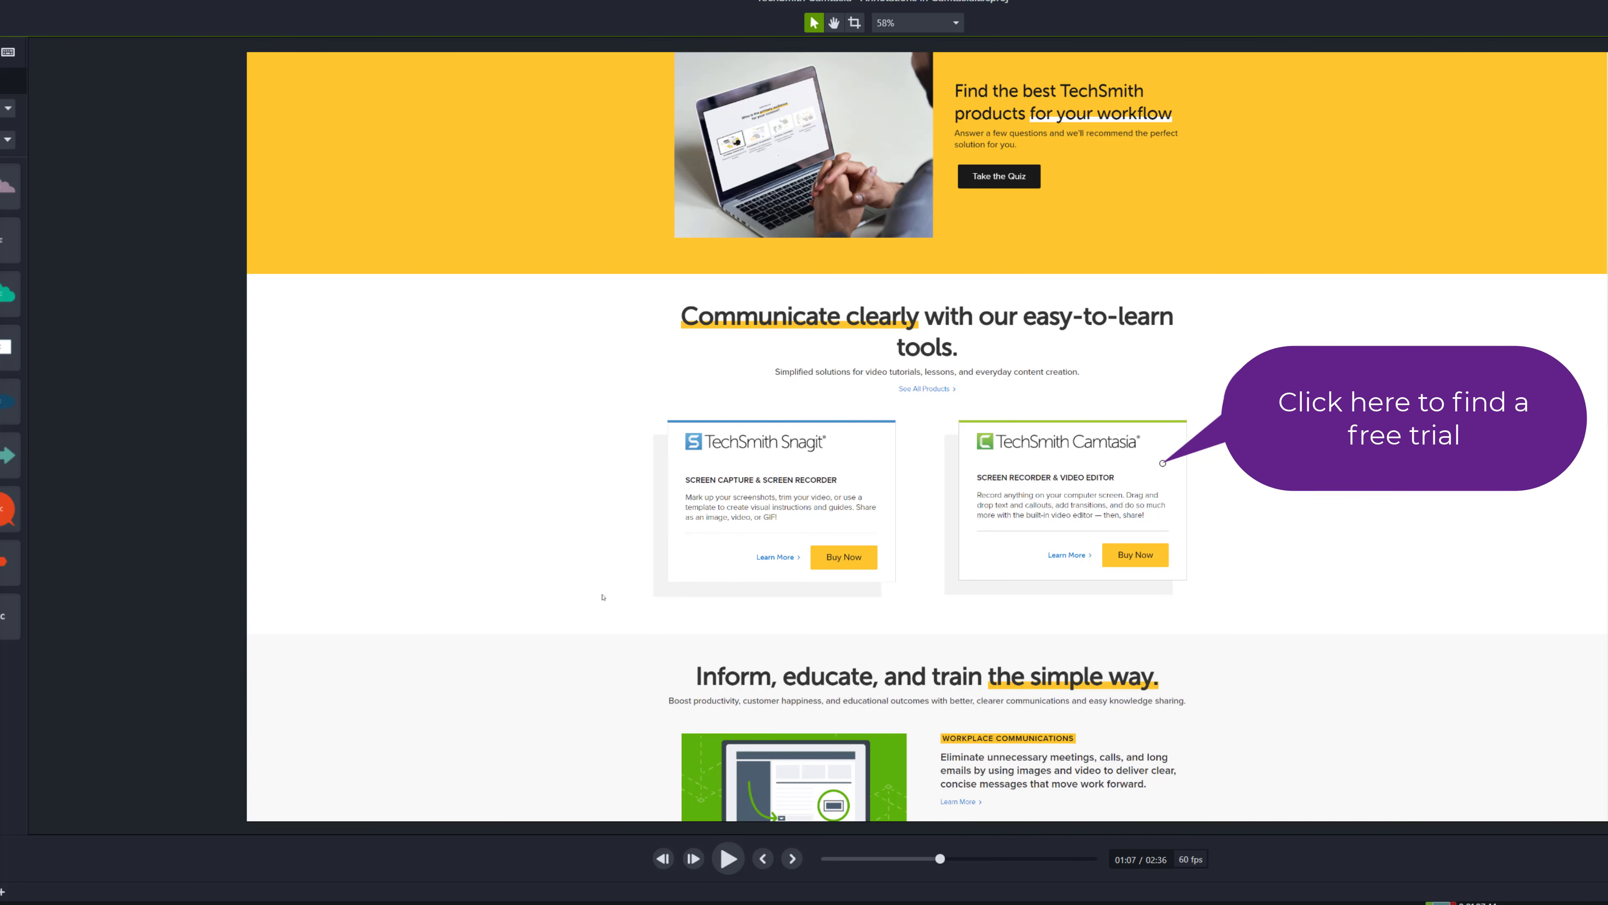
pyautogui.click(603, 596)
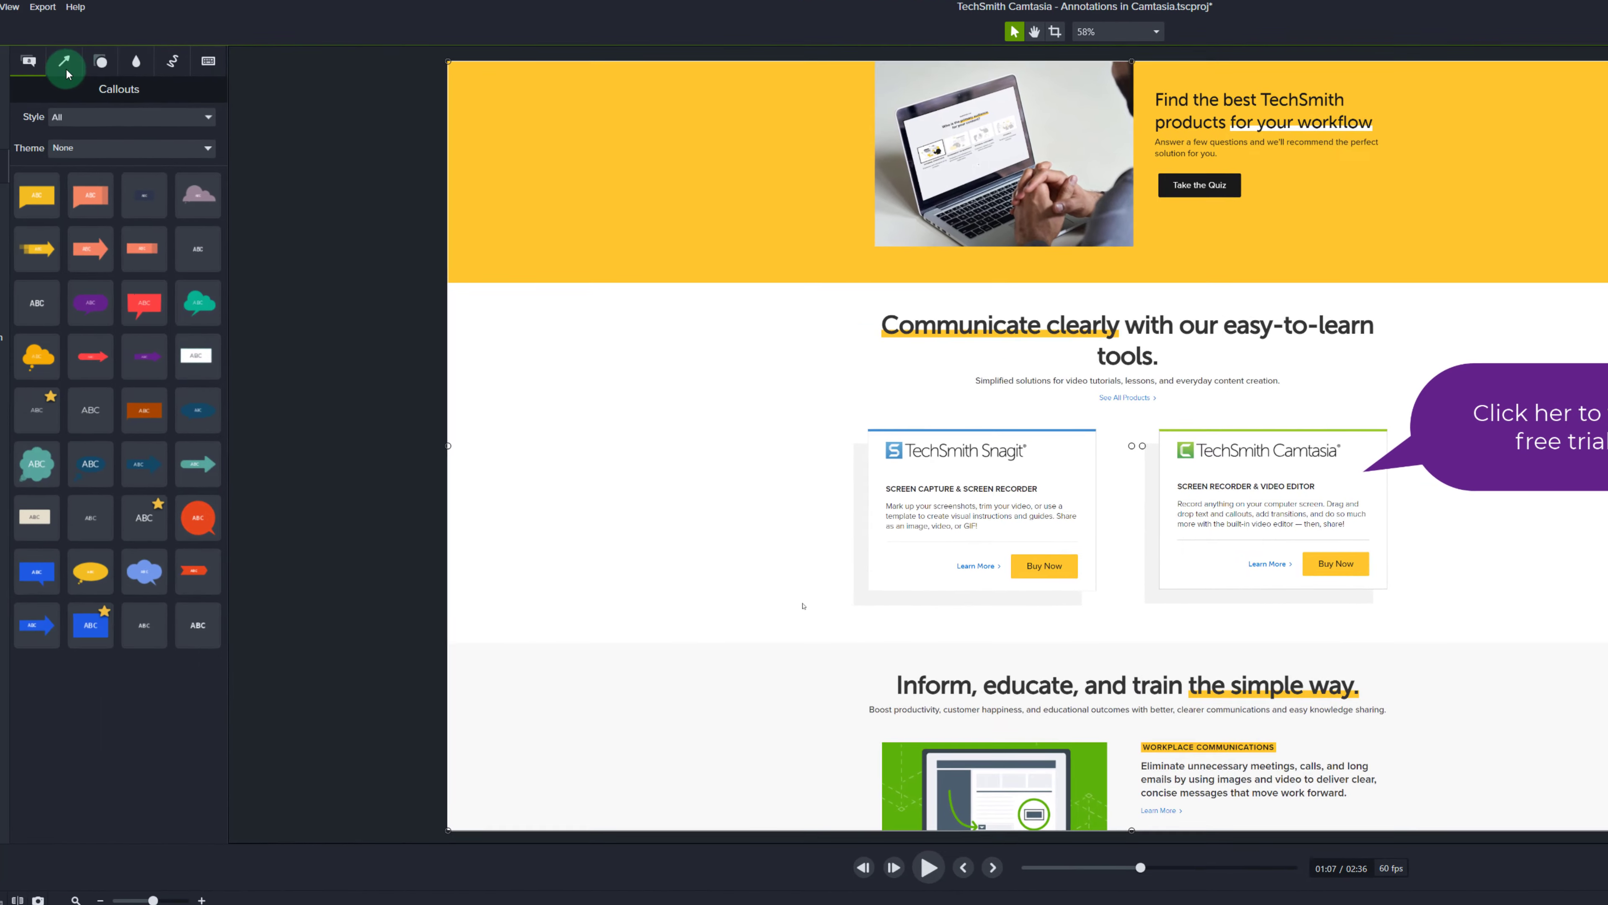
# - Place the starred red arrow on the Camtasia card, slanting up toward its Learn More link
pyautogui.click(160, 70)
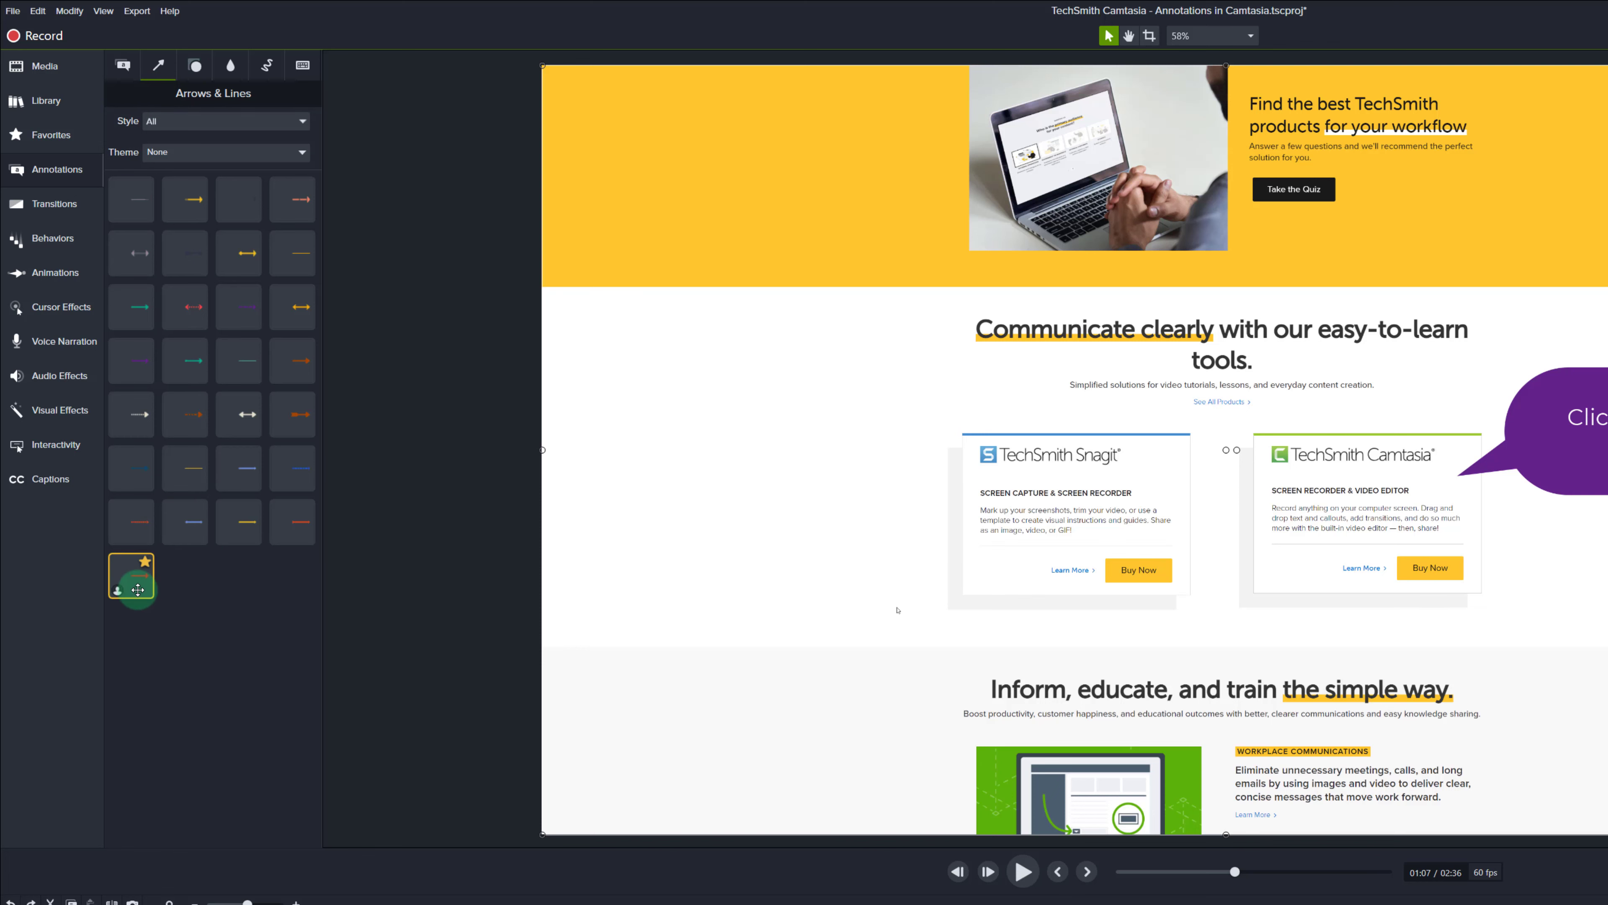
pyautogui.moveTo(138, 590); pyautogui.dragTo(1285, 589)
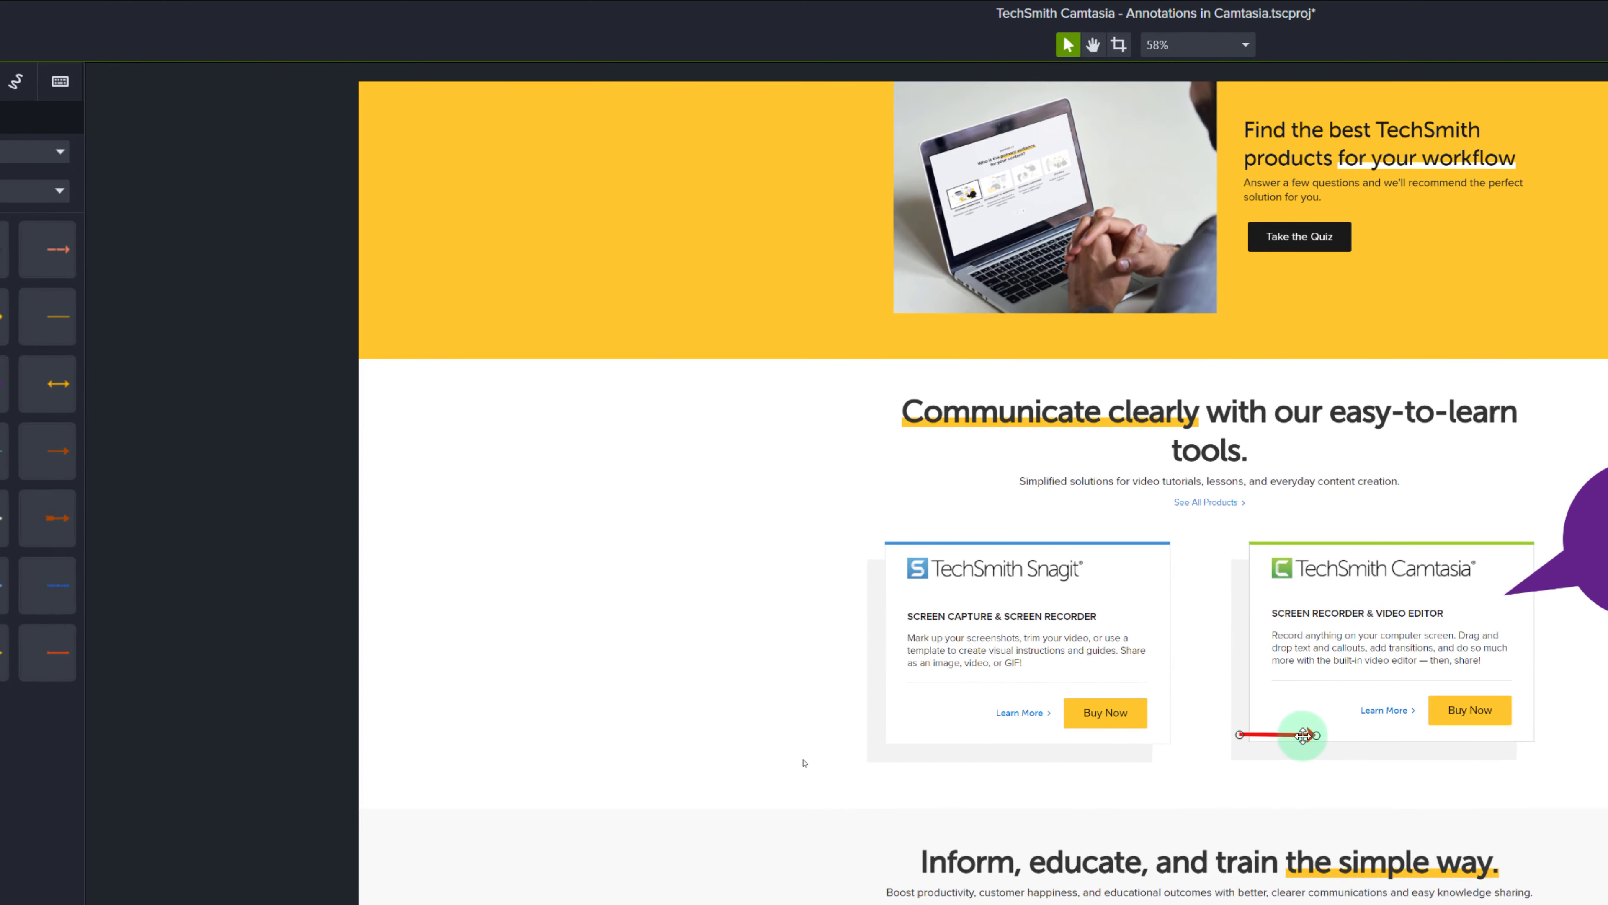
pyautogui.moveTo(1303, 735); pyautogui.dragTo(1341, 712)
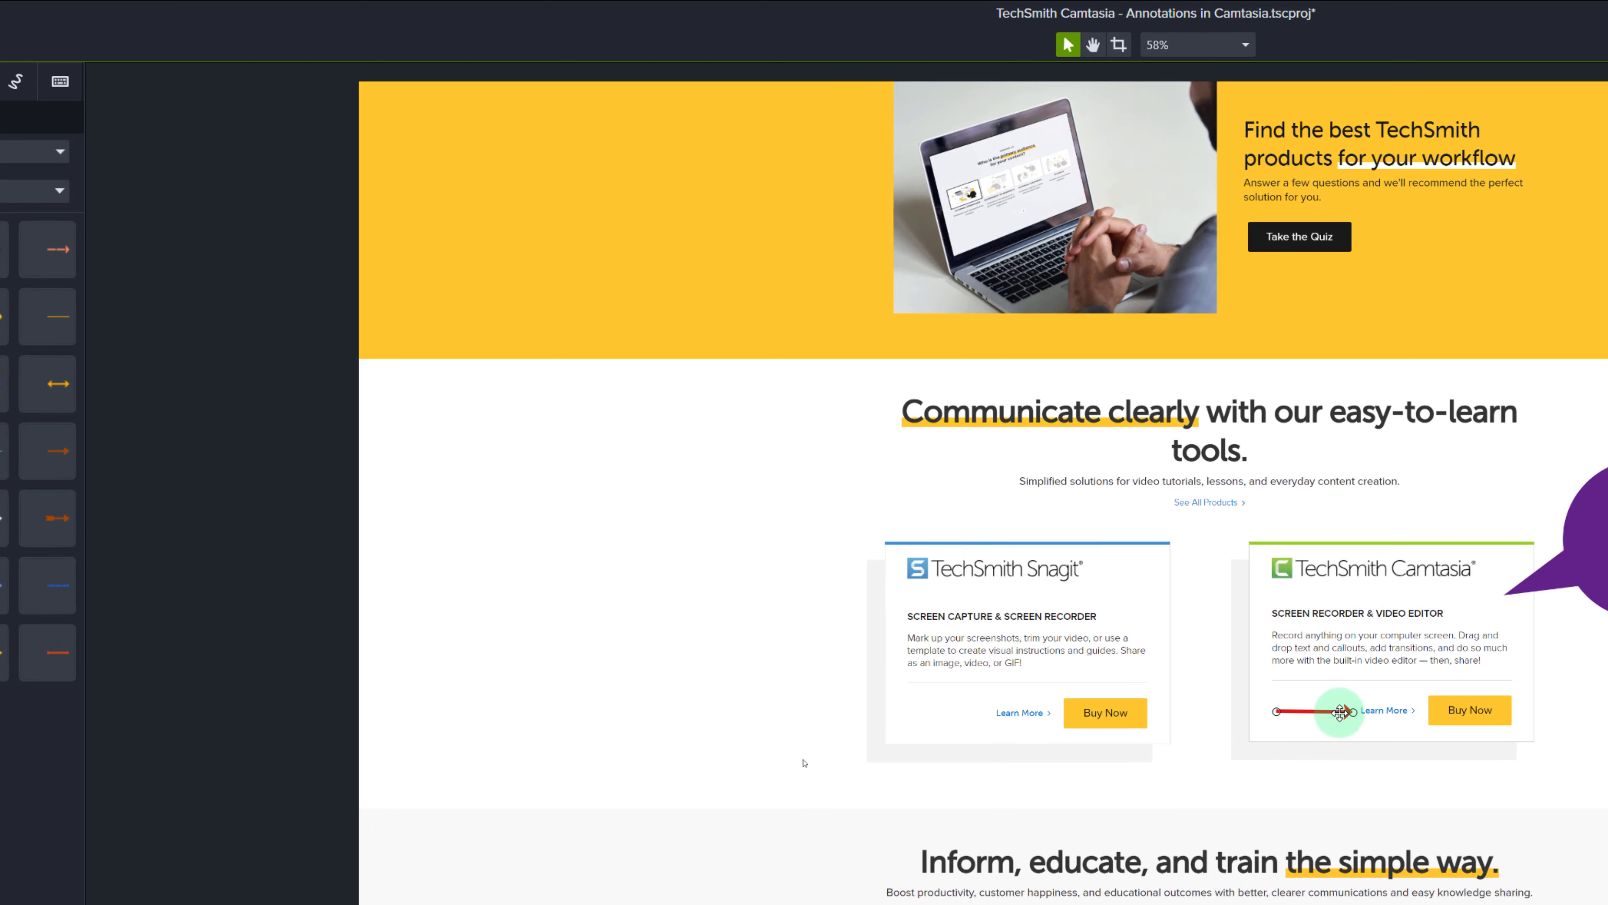
pyautogui.click(1281, 728)
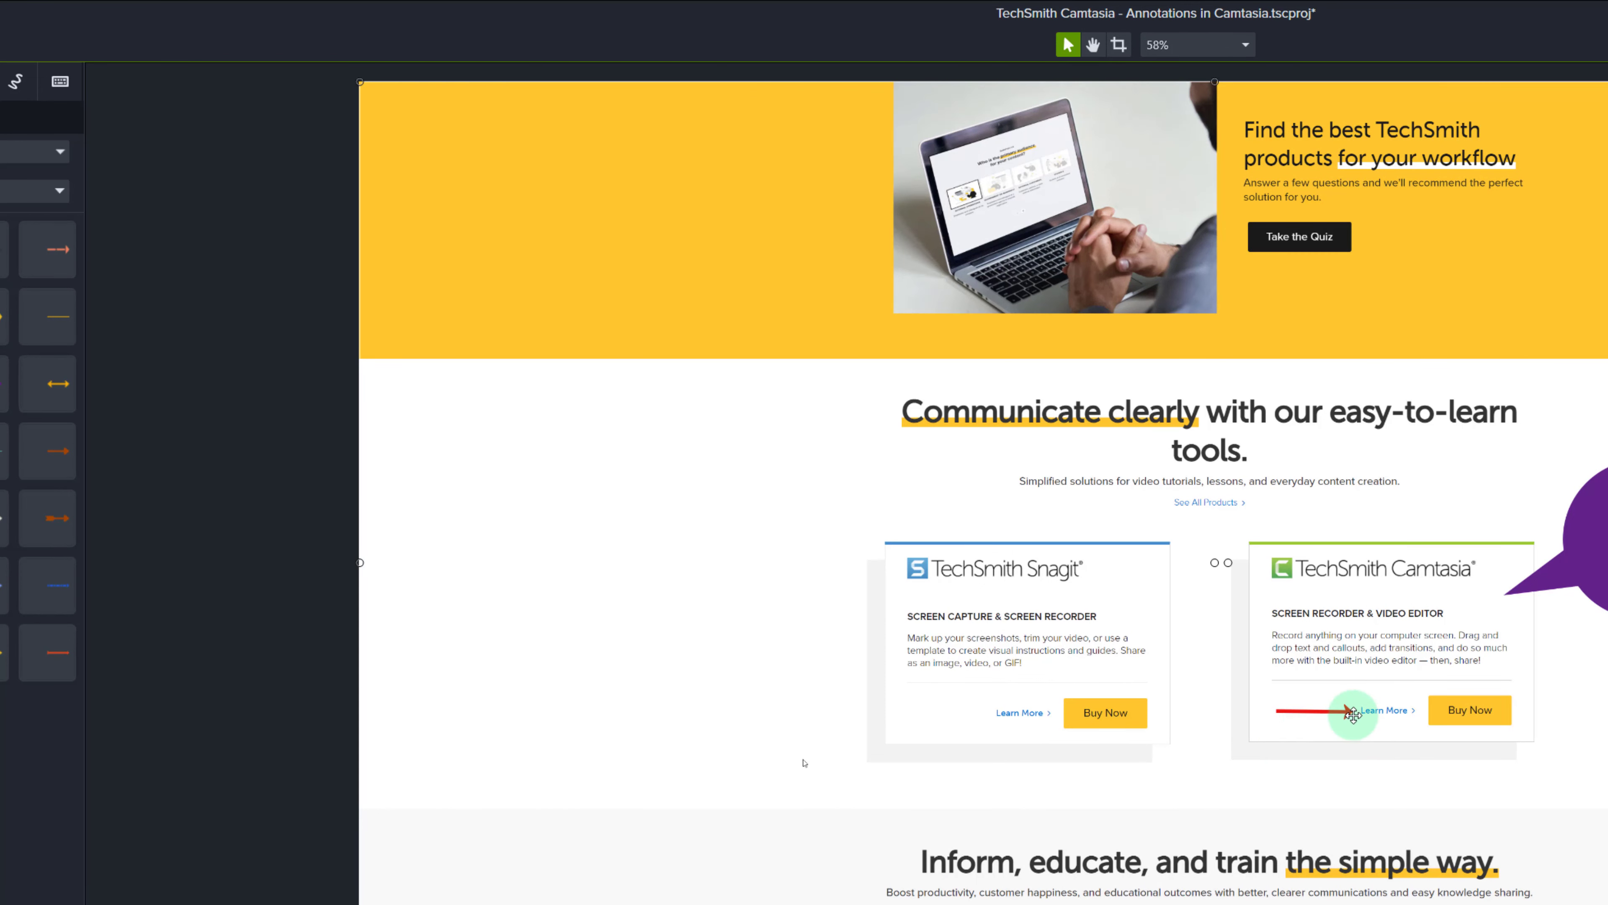
pyautogui.click(1343, 714)
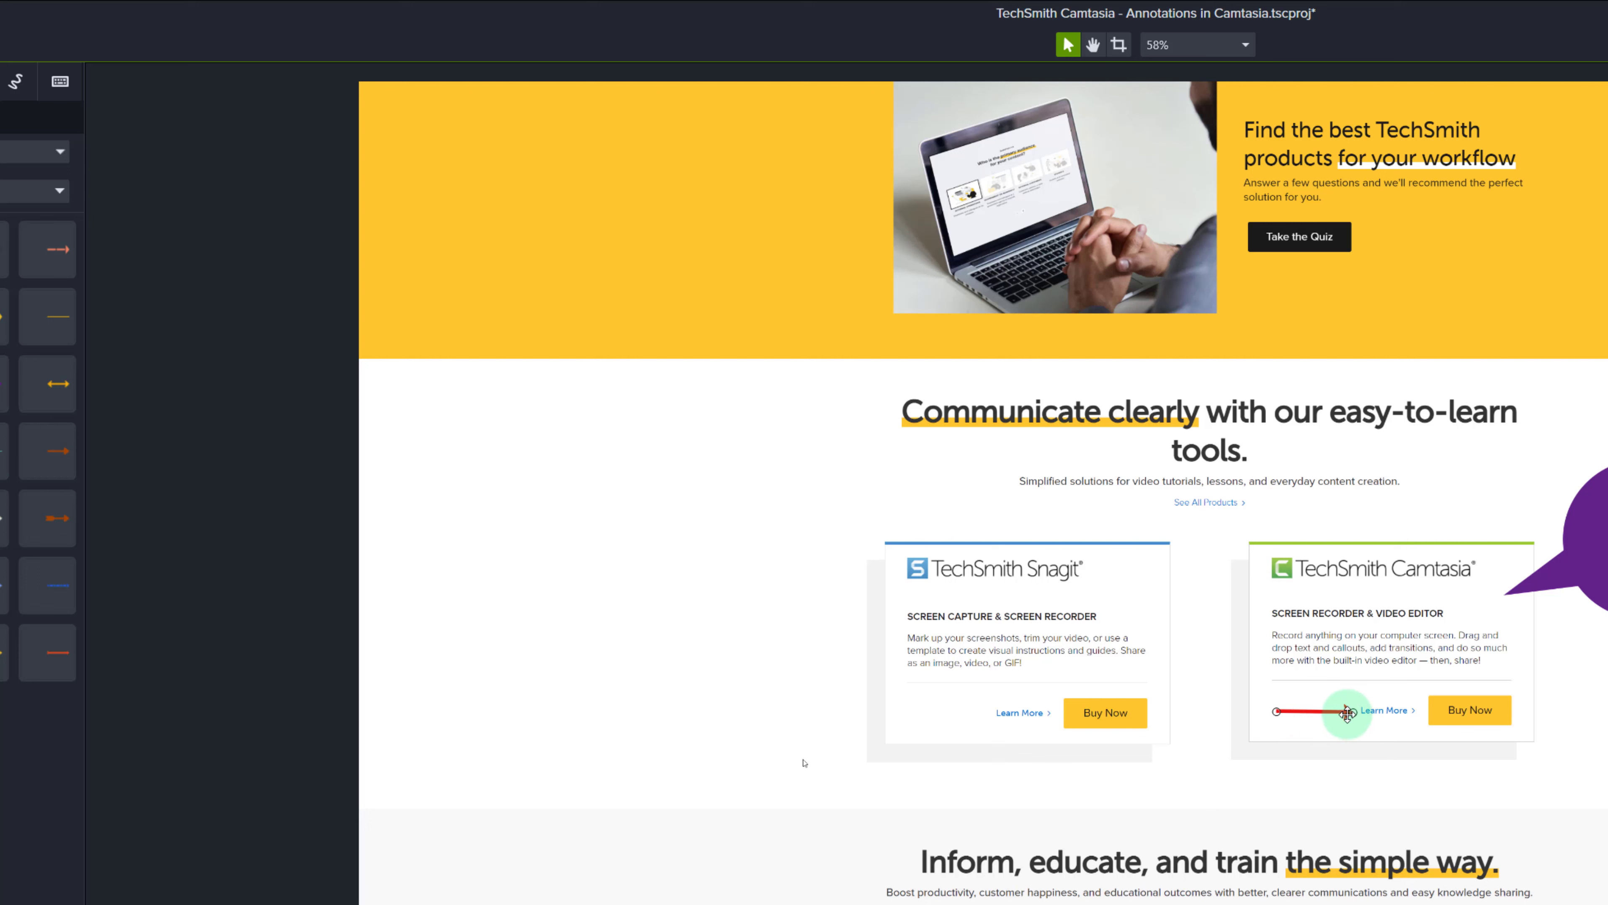
pyautogui.moveTo(1276, 710); pyautogui.dragTo(1283, 734)
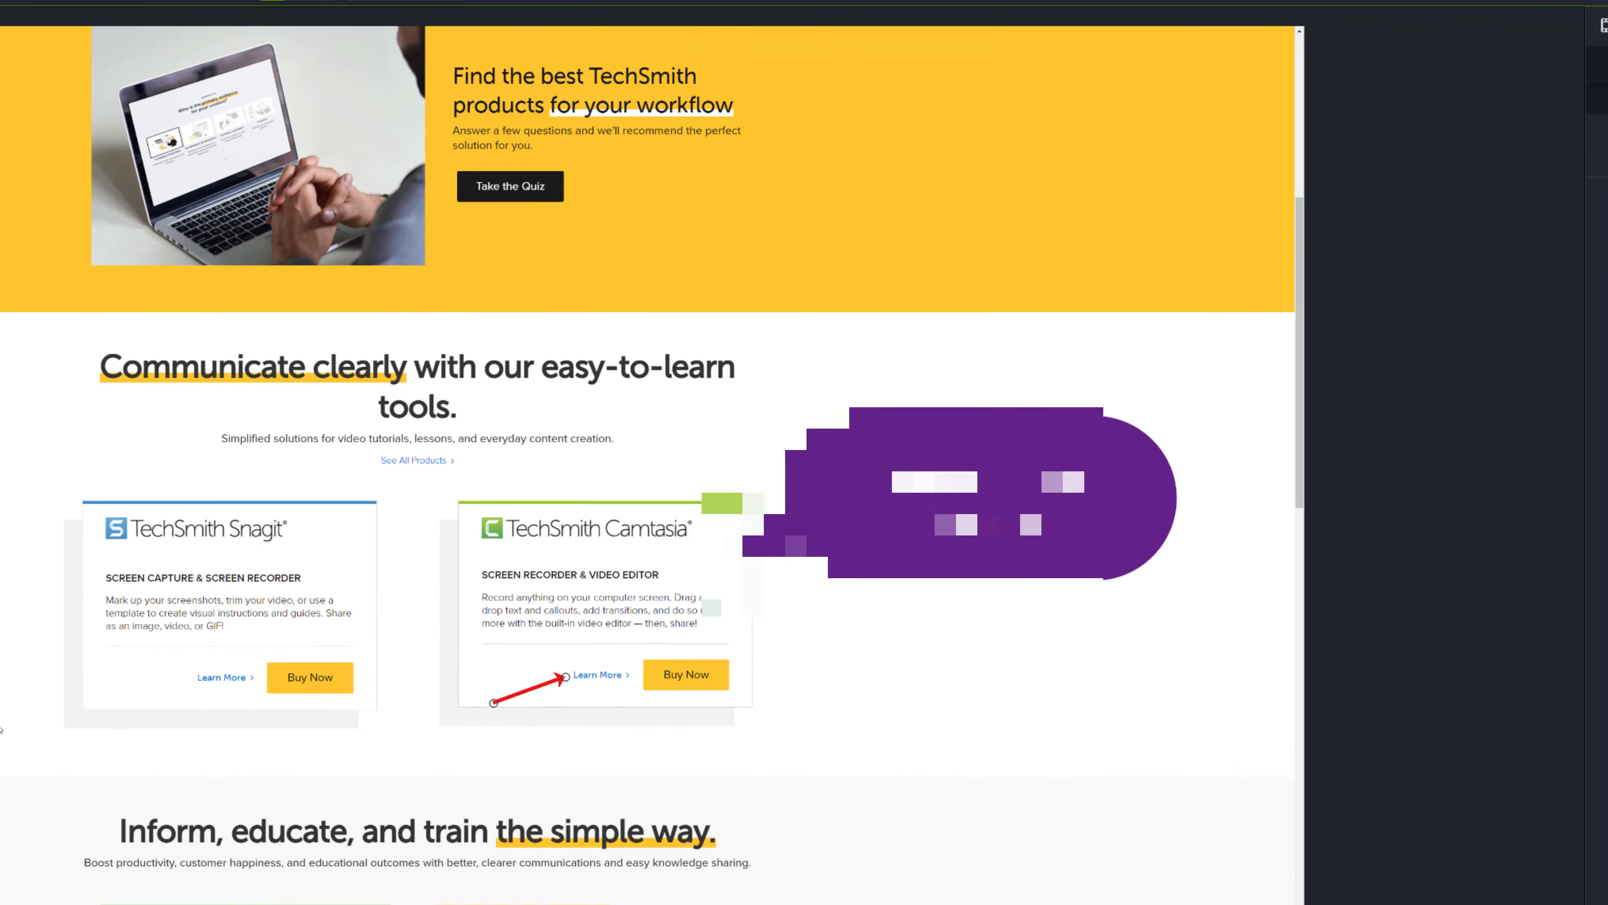
# - Thicken the red arrow to 15, then 25, and extend its tail further down-left
pyautogui.click(1554, 345)
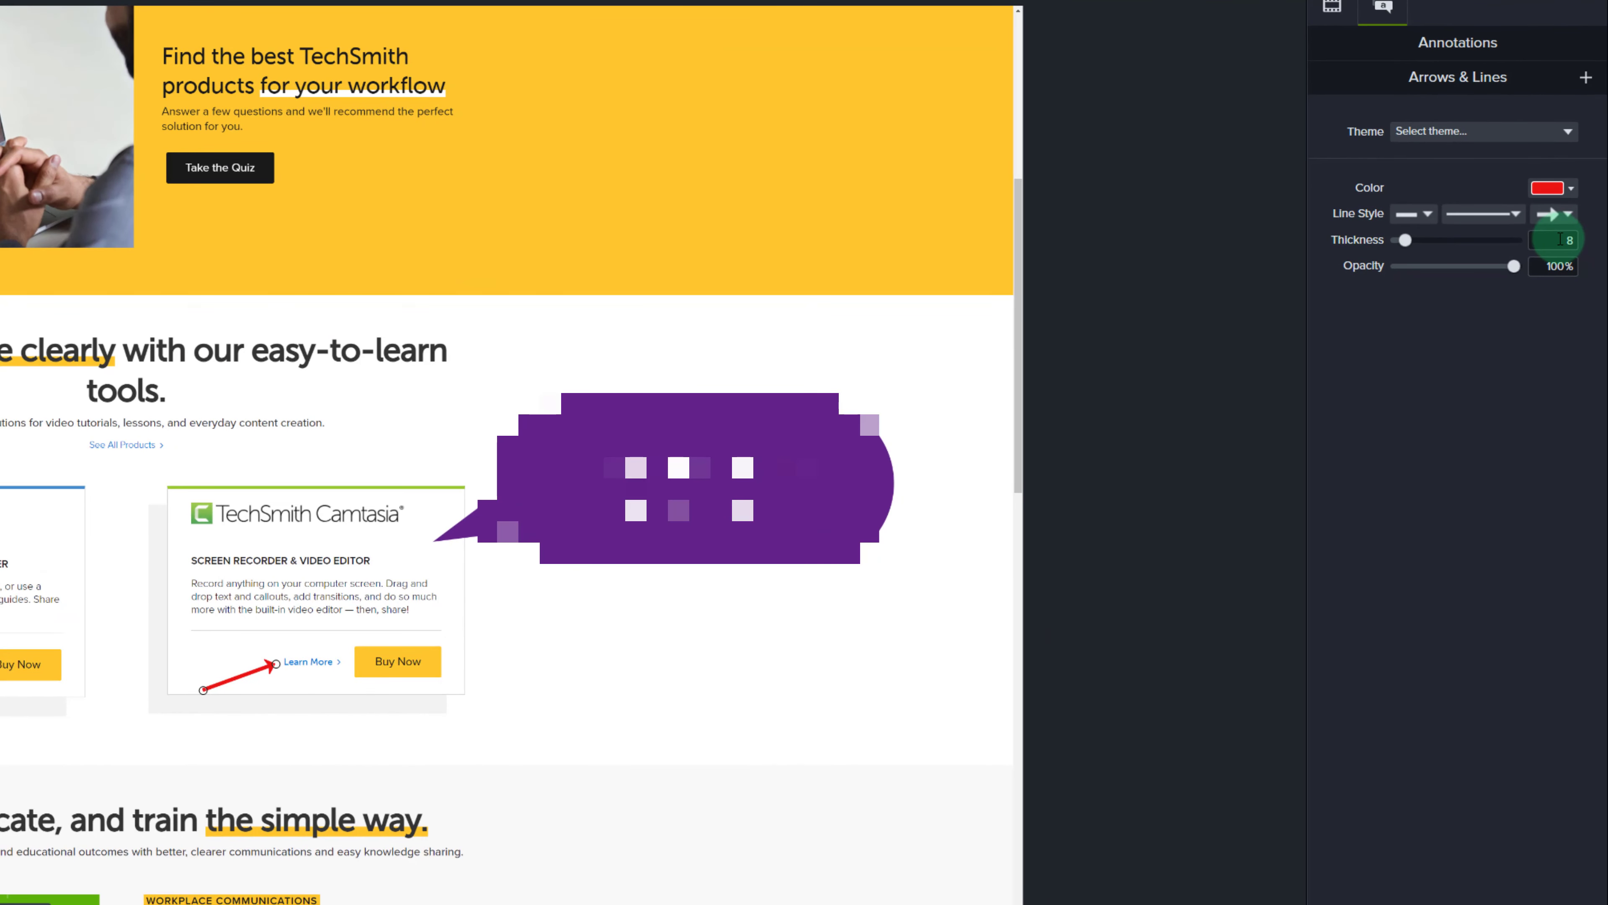
pyautogui.moveTo(1568, 240); pyautogui.dragTo(1605, 241)
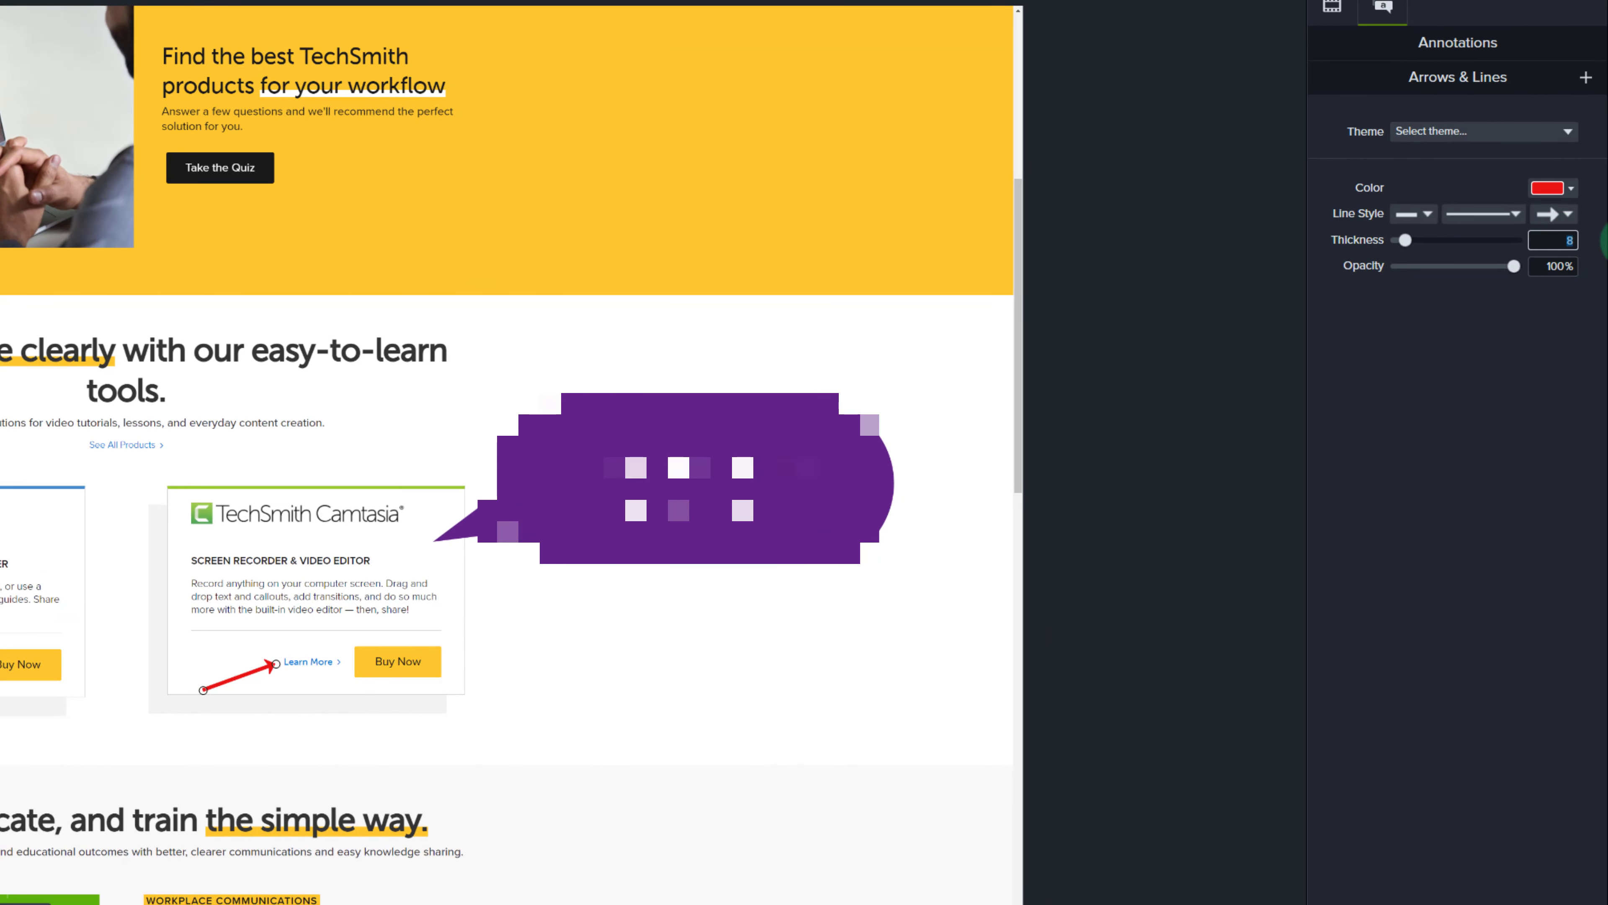
pyautogui.write('15')
pyautogui.press('Return')
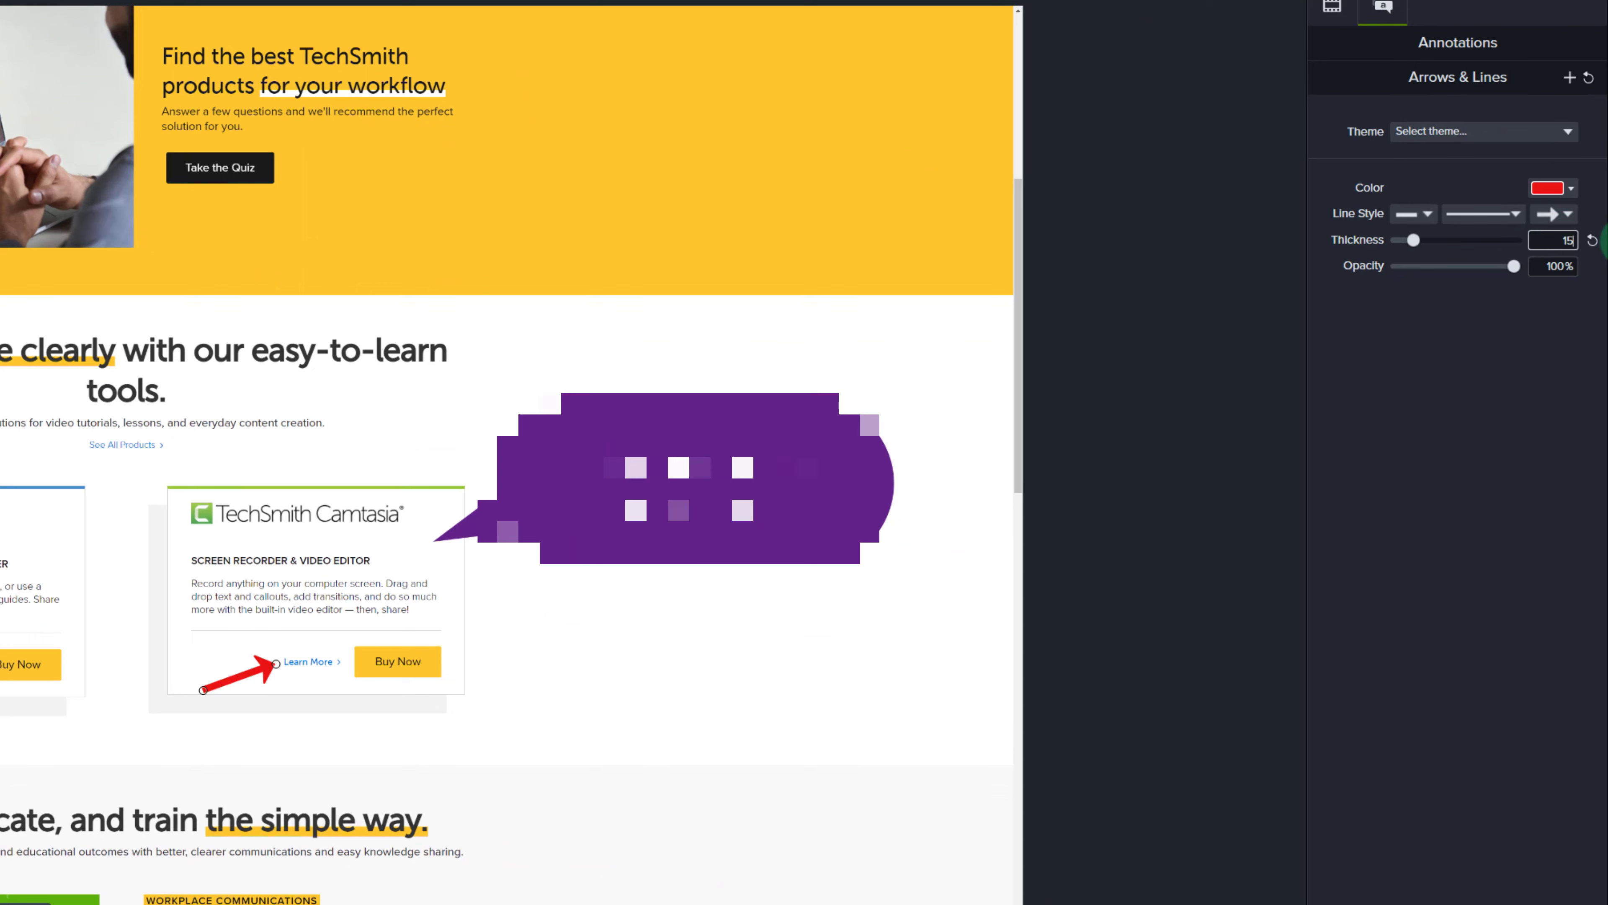
pyautogui.moveTo(1551, 241); pyautogui.dragTo(1599, 246)
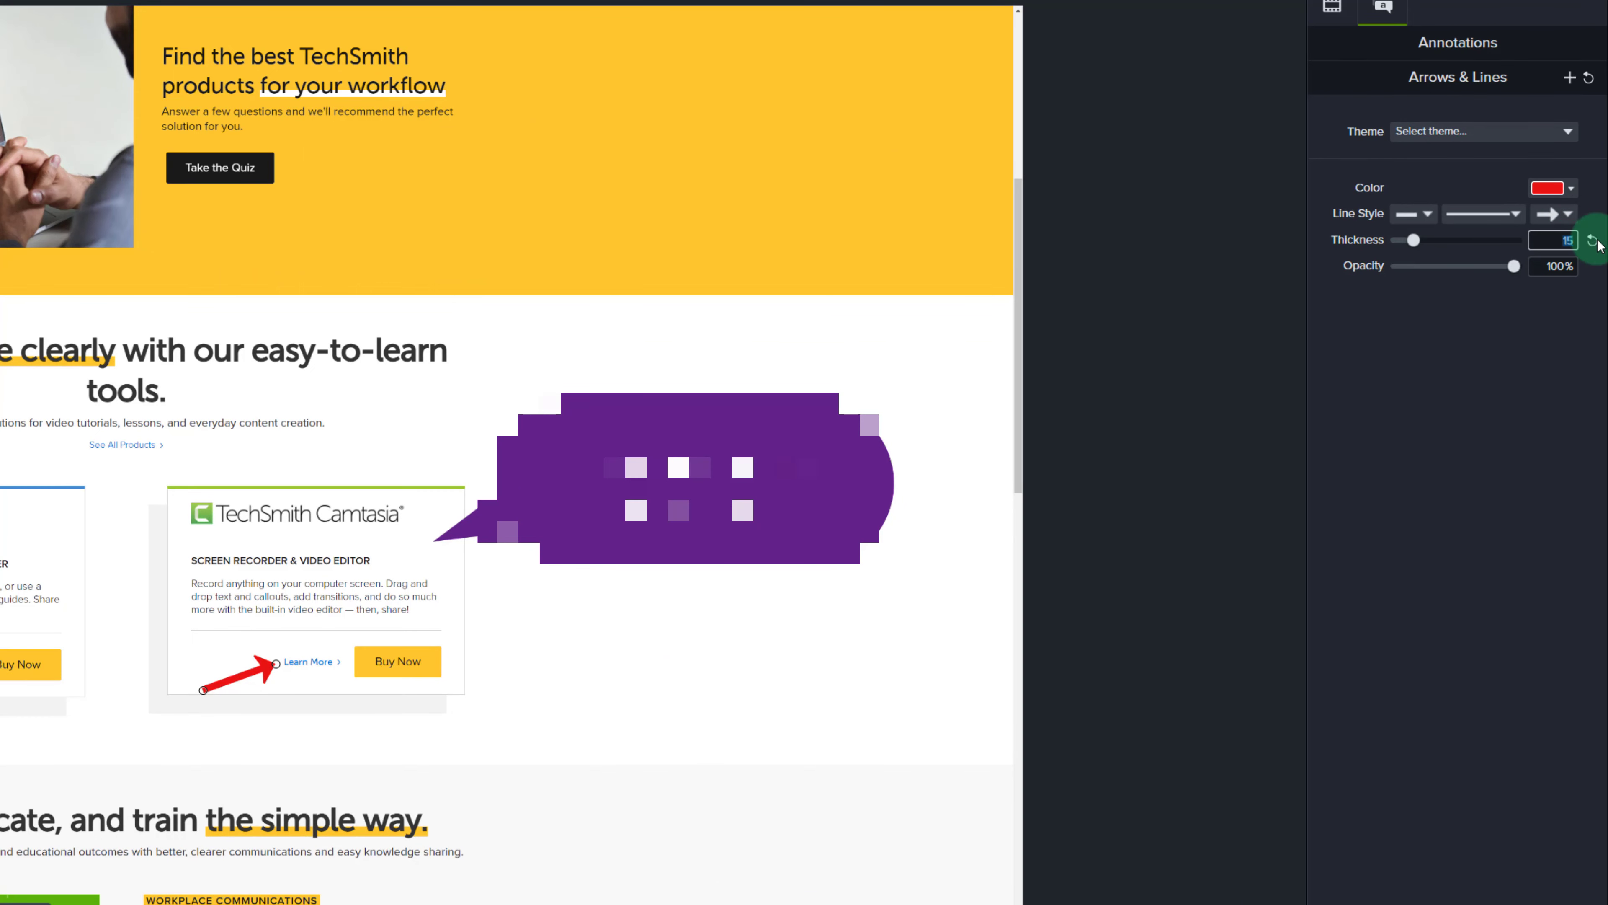
pyautogui.write('25')
pyautogui.press('Return')
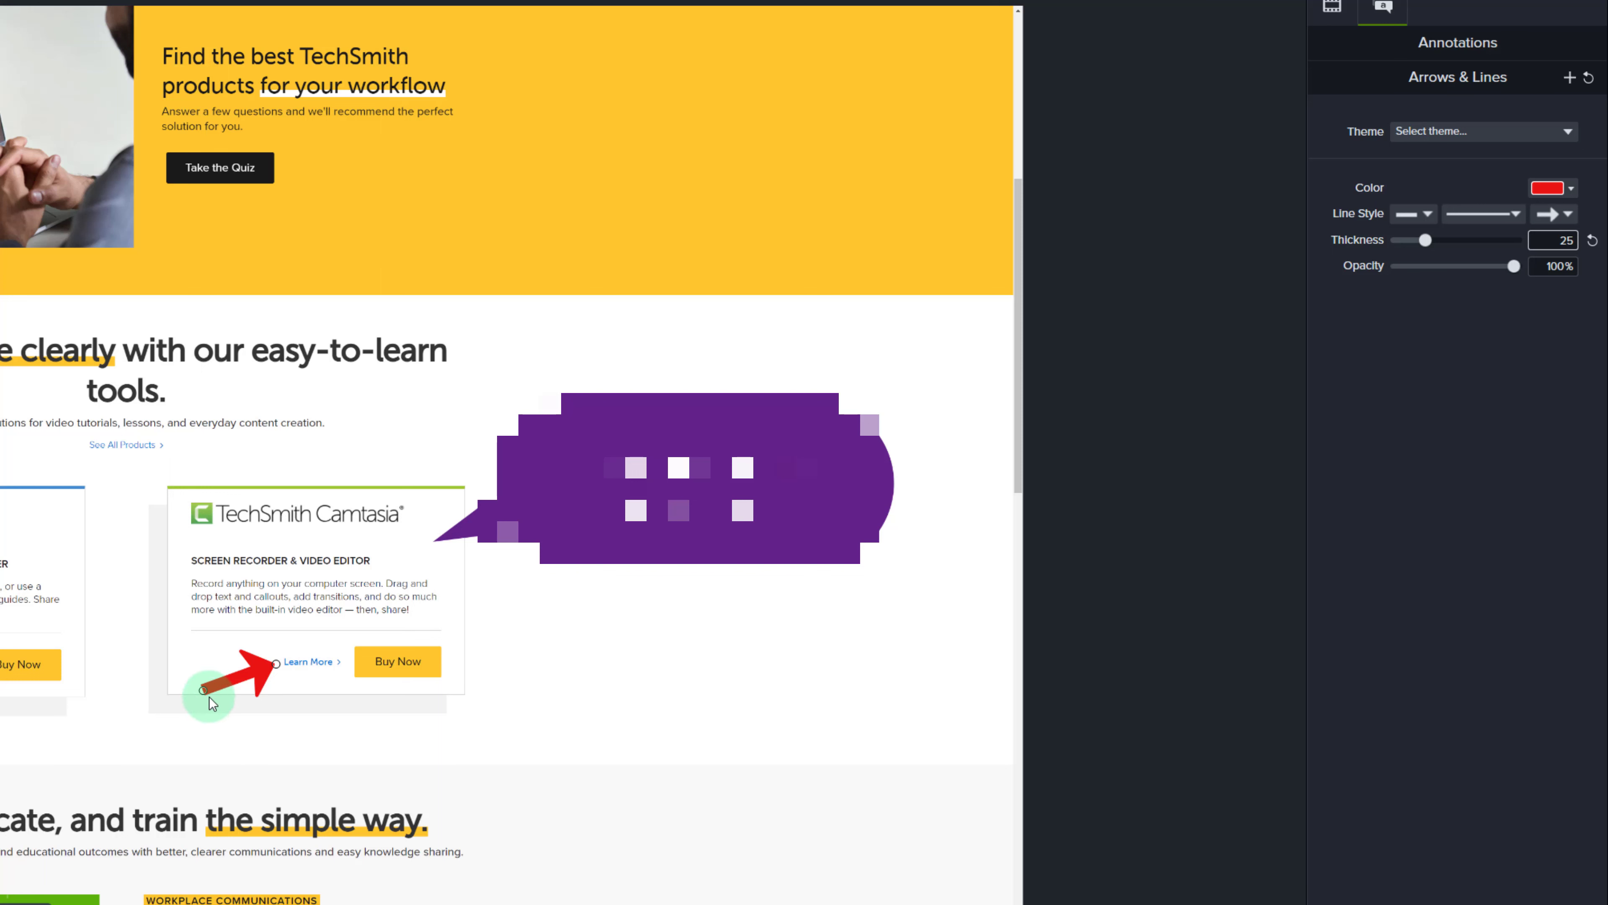
pyautogui.moveTo(203, 690); pyautogui.dragTo(184, 696)
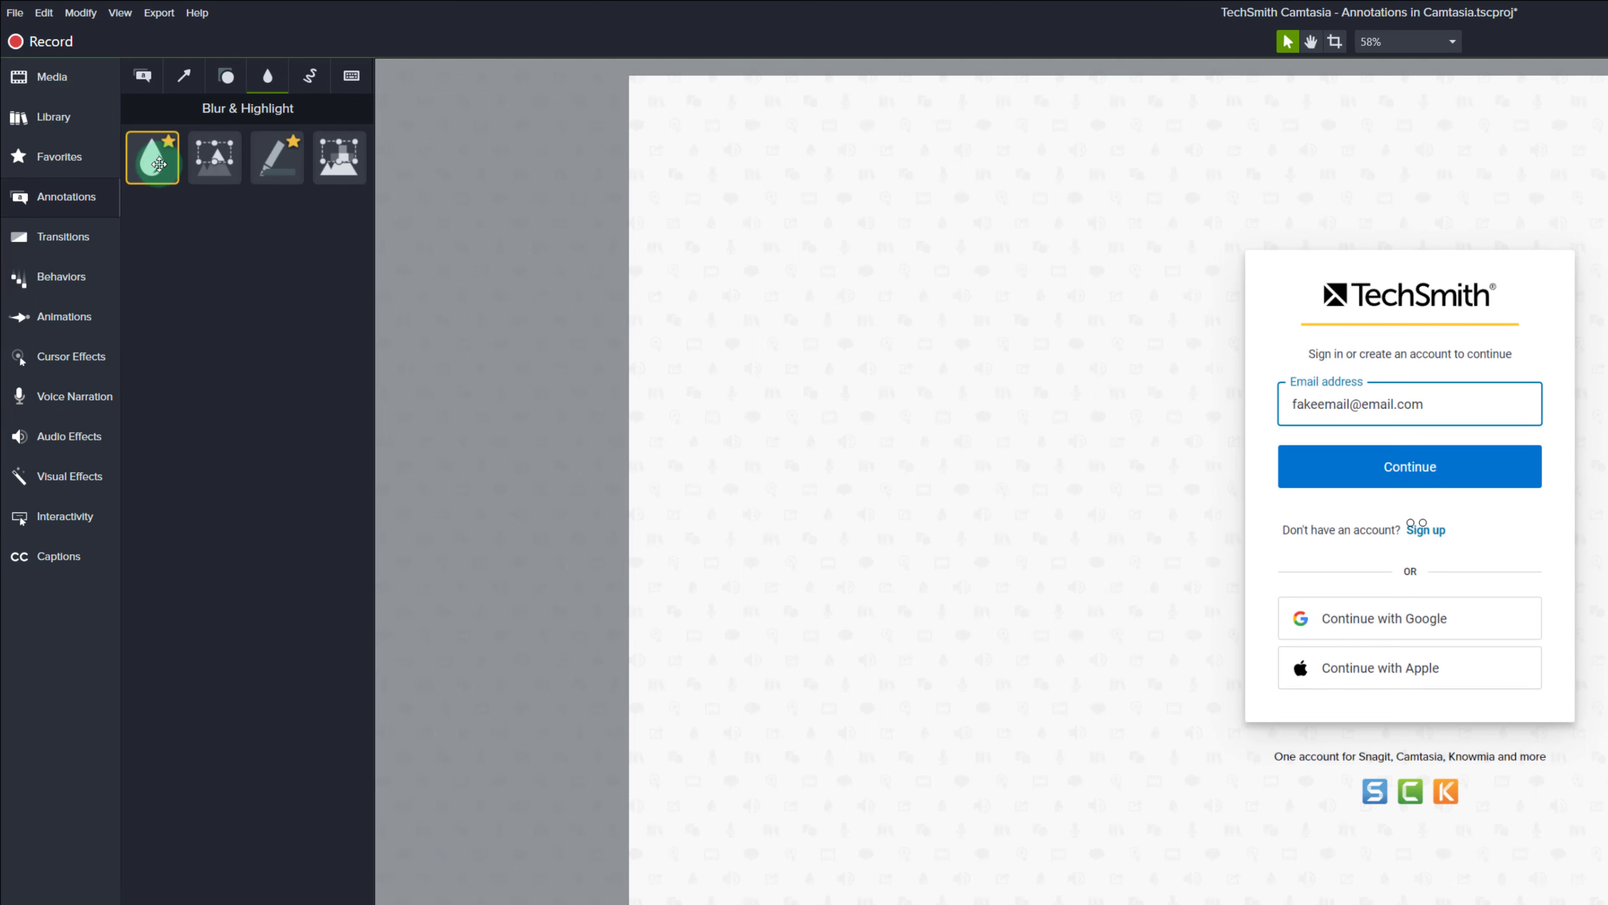
# - Place a Blur over the sign-in dialog and shrink it to cover only the email field
pyautogui.moveTo(160, 165)
pyautogui.mouseDown()
pyautogui.moveTo(653, 258)
pyautogui.moveTo(1245, 427)
pyautogui.moveTo(1393, 492)
pyautogui.moveTo(1462, 494)
pyautogui.mouseUp()
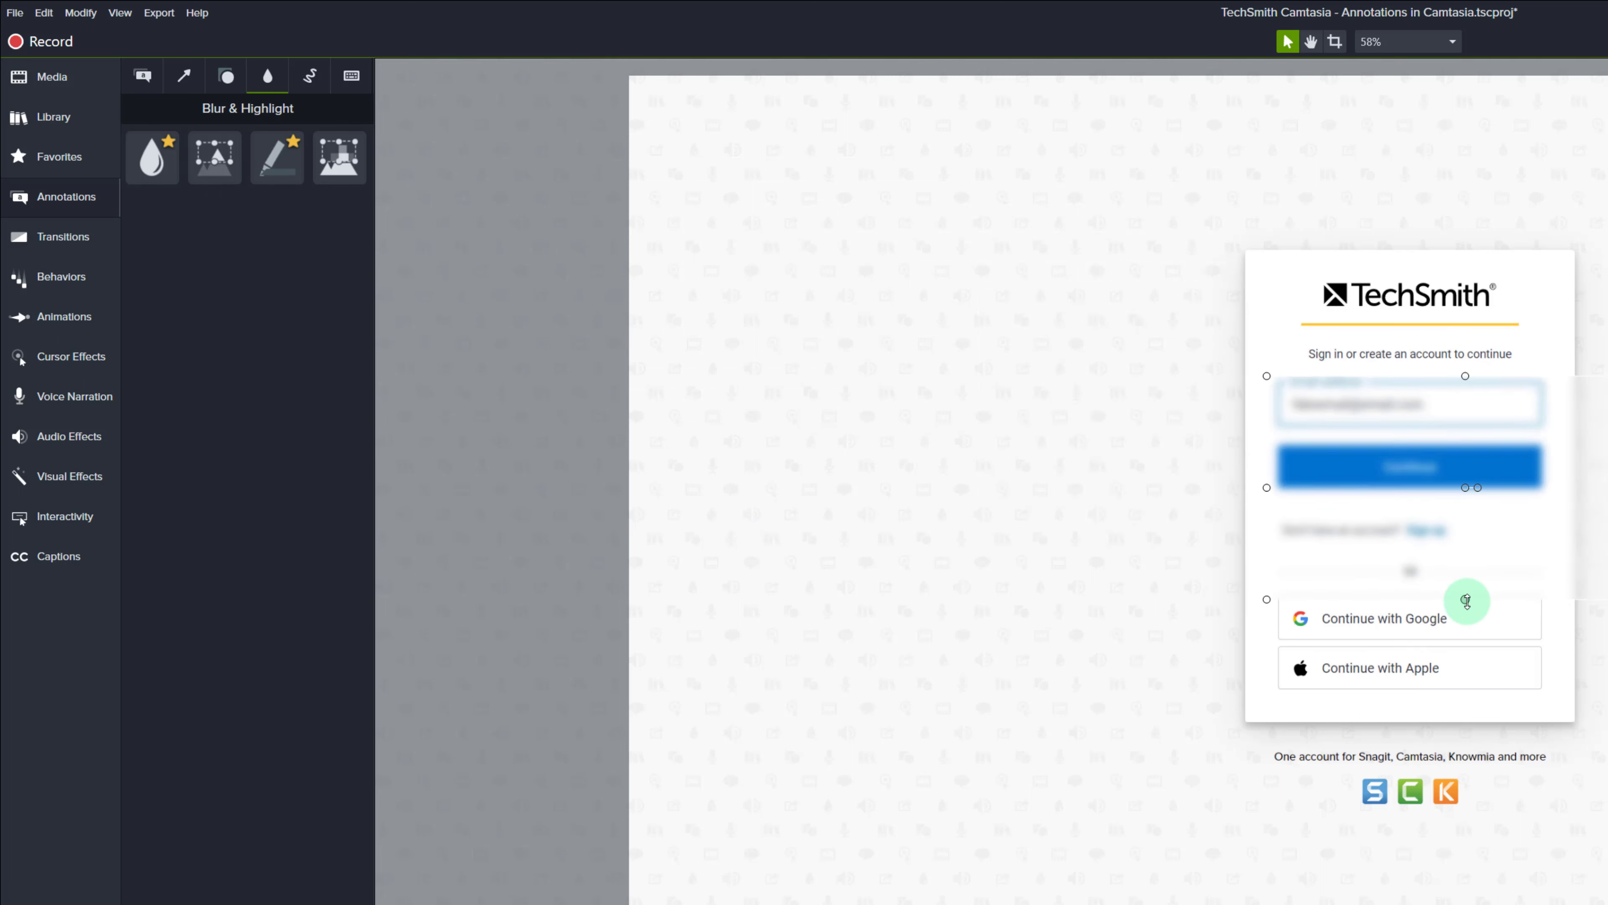
pyautogui.moveTo(1467, 601); pyautogui.dragTo(1465, 432)
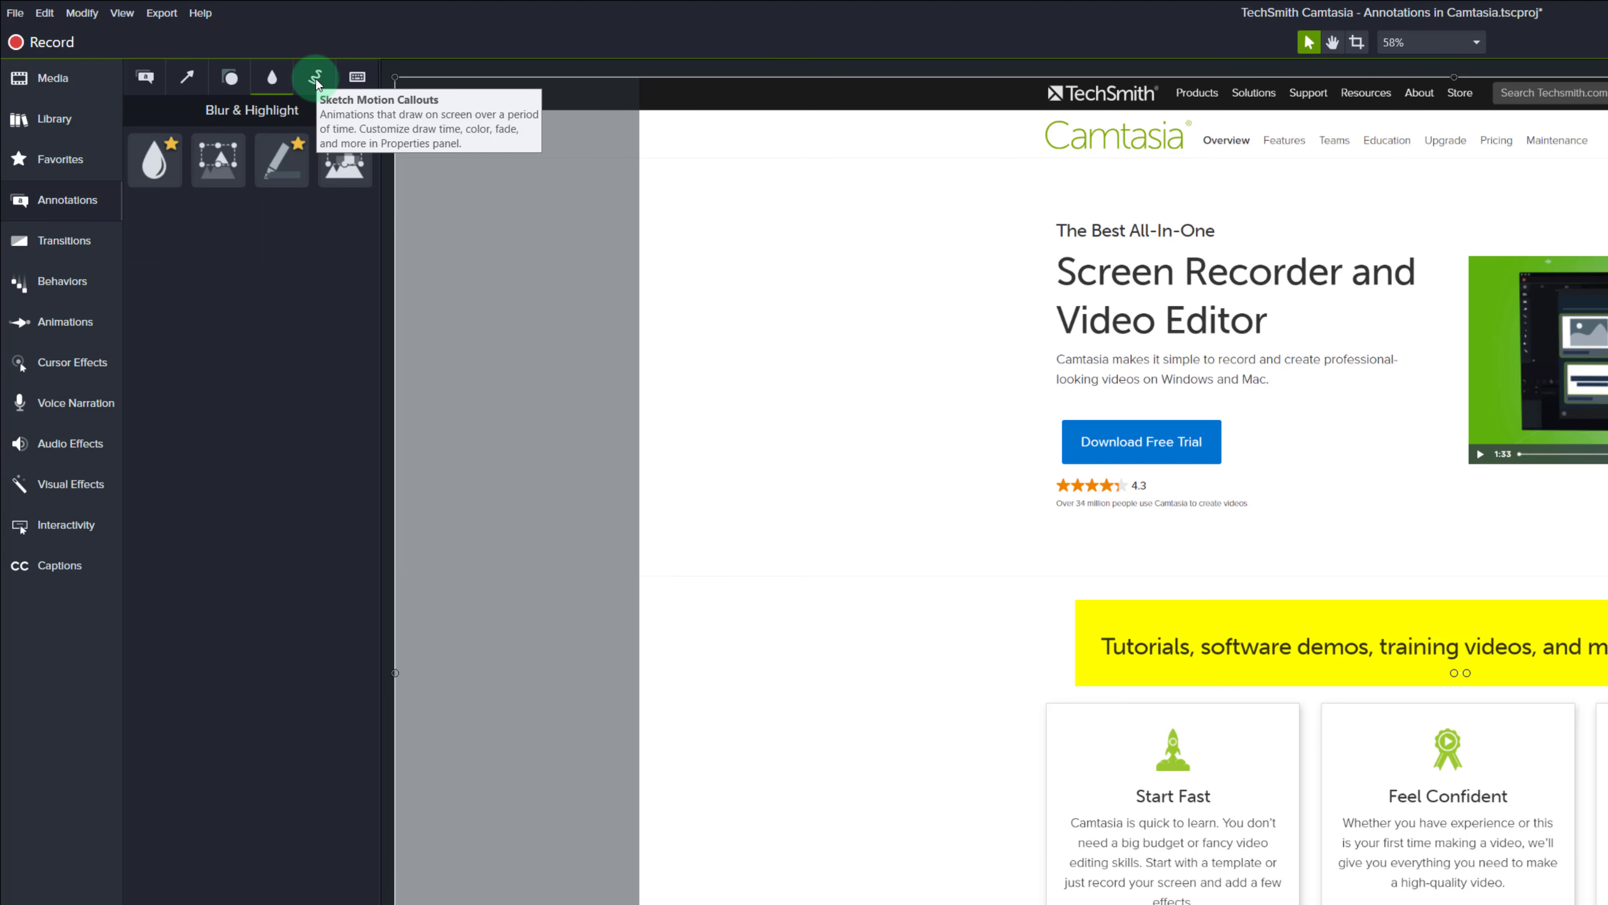
# - Add a red sketch-motion rectangle fitted around the Feel Confident card and preview it drawing
pyautogui.click(317, 81)
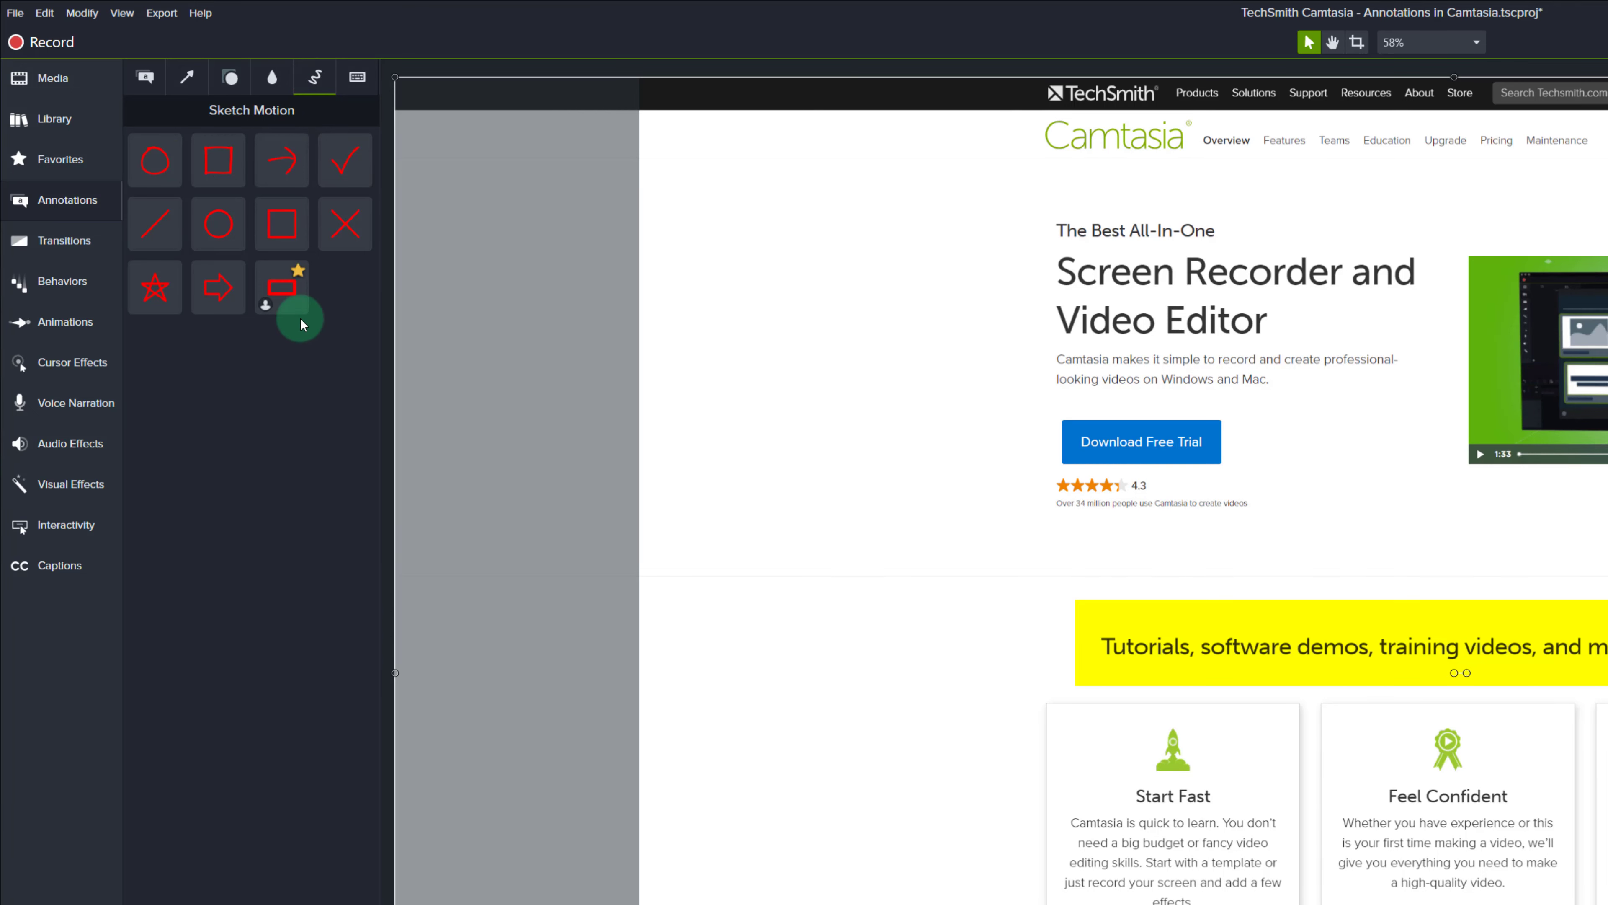
pyautogui.moveTo(297, 305)
pyautogui.mouseDown()
pyautogui.moveTo(284, 293)
pyautogui.moveTo(407, 404)
pyautogui.moveTo(1288, 813)
pyautogui.moveTo(1521, 825)
pyautogui.mouseUp()
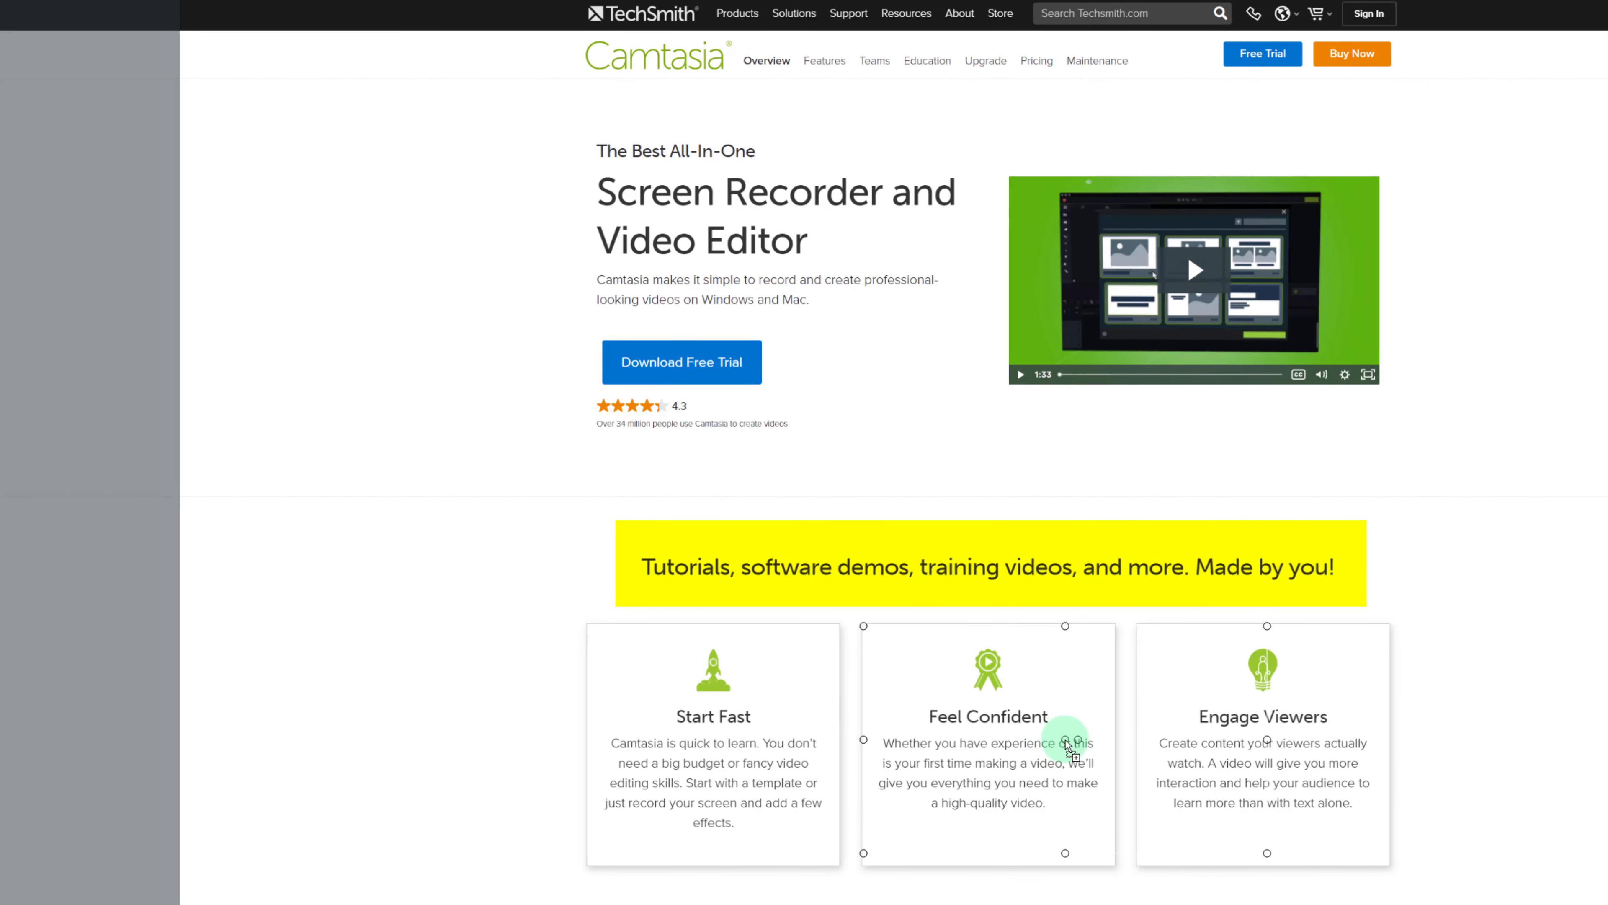
pyautogui.moveTo(1068, 747); pyautogui.dragTo(1066, 748)
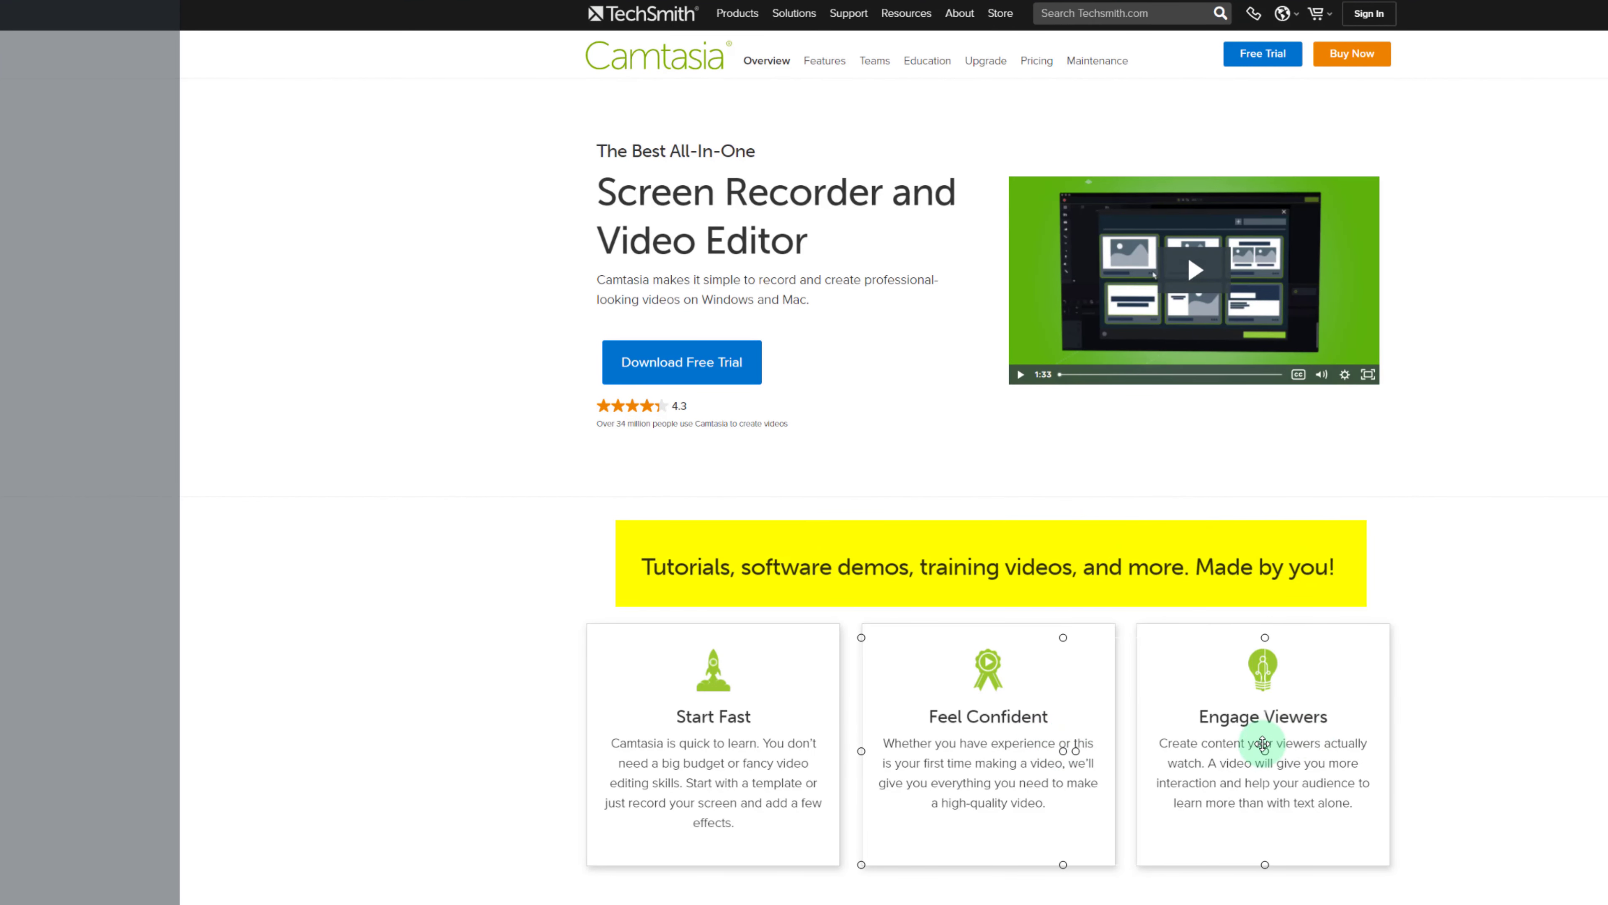
pyautogui.moveTo(1263, 748); pyautogui.dragTo(1113, 767)
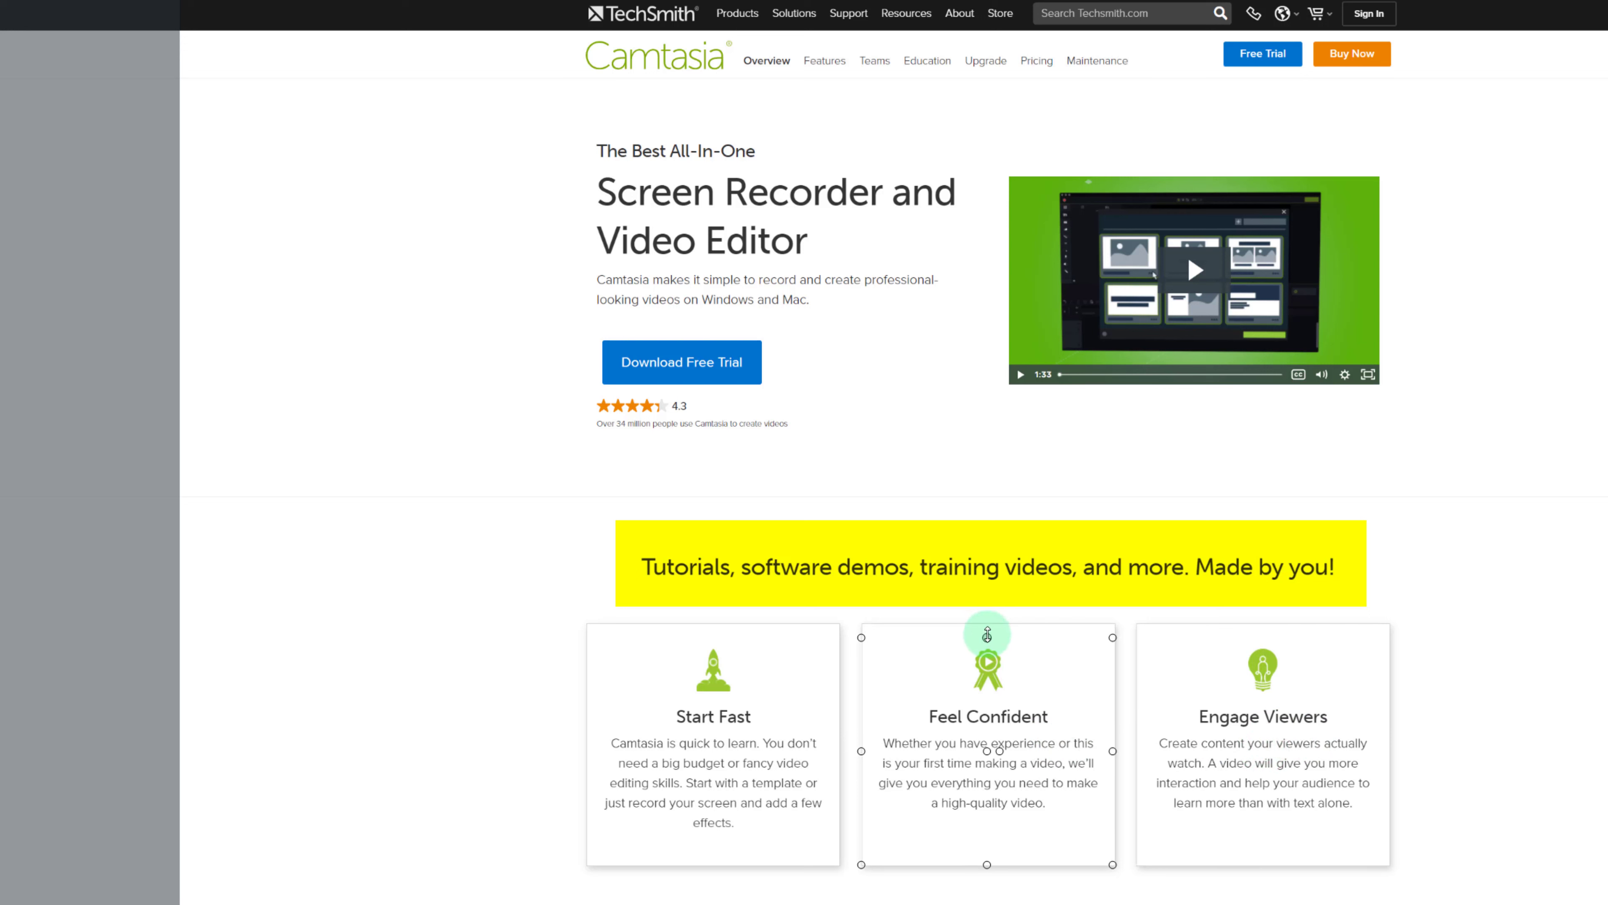
pyautogui.moveTo(987, 634); pyautogui.dragTo(987, 624)
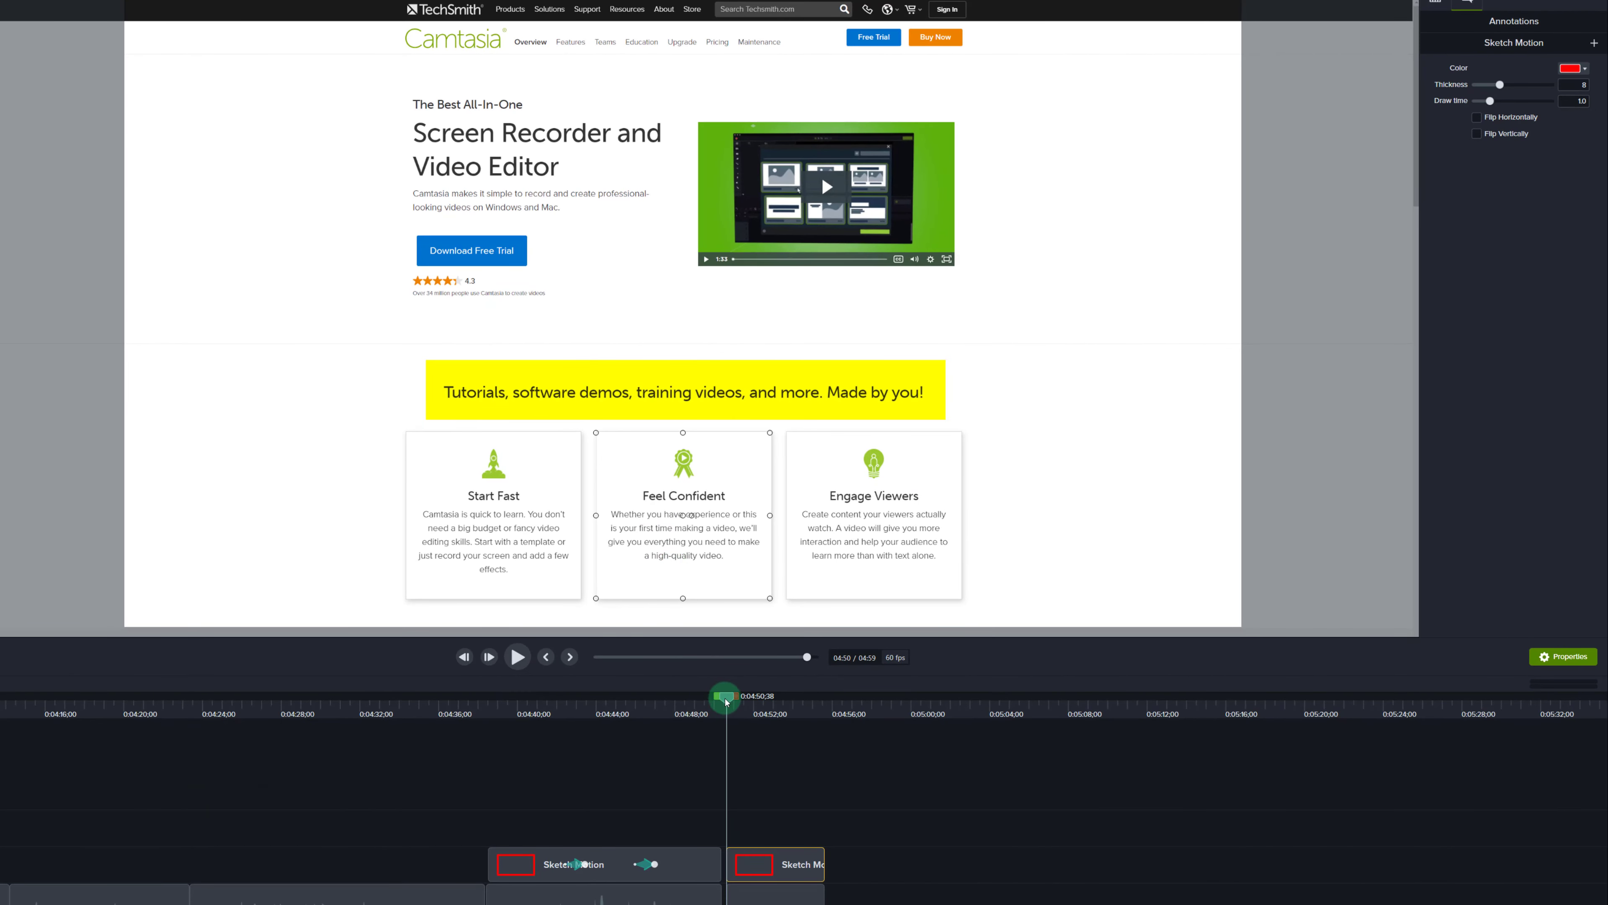
pyautogui.moveTo(726, 701); pyautogui.dragTo(760, 701)
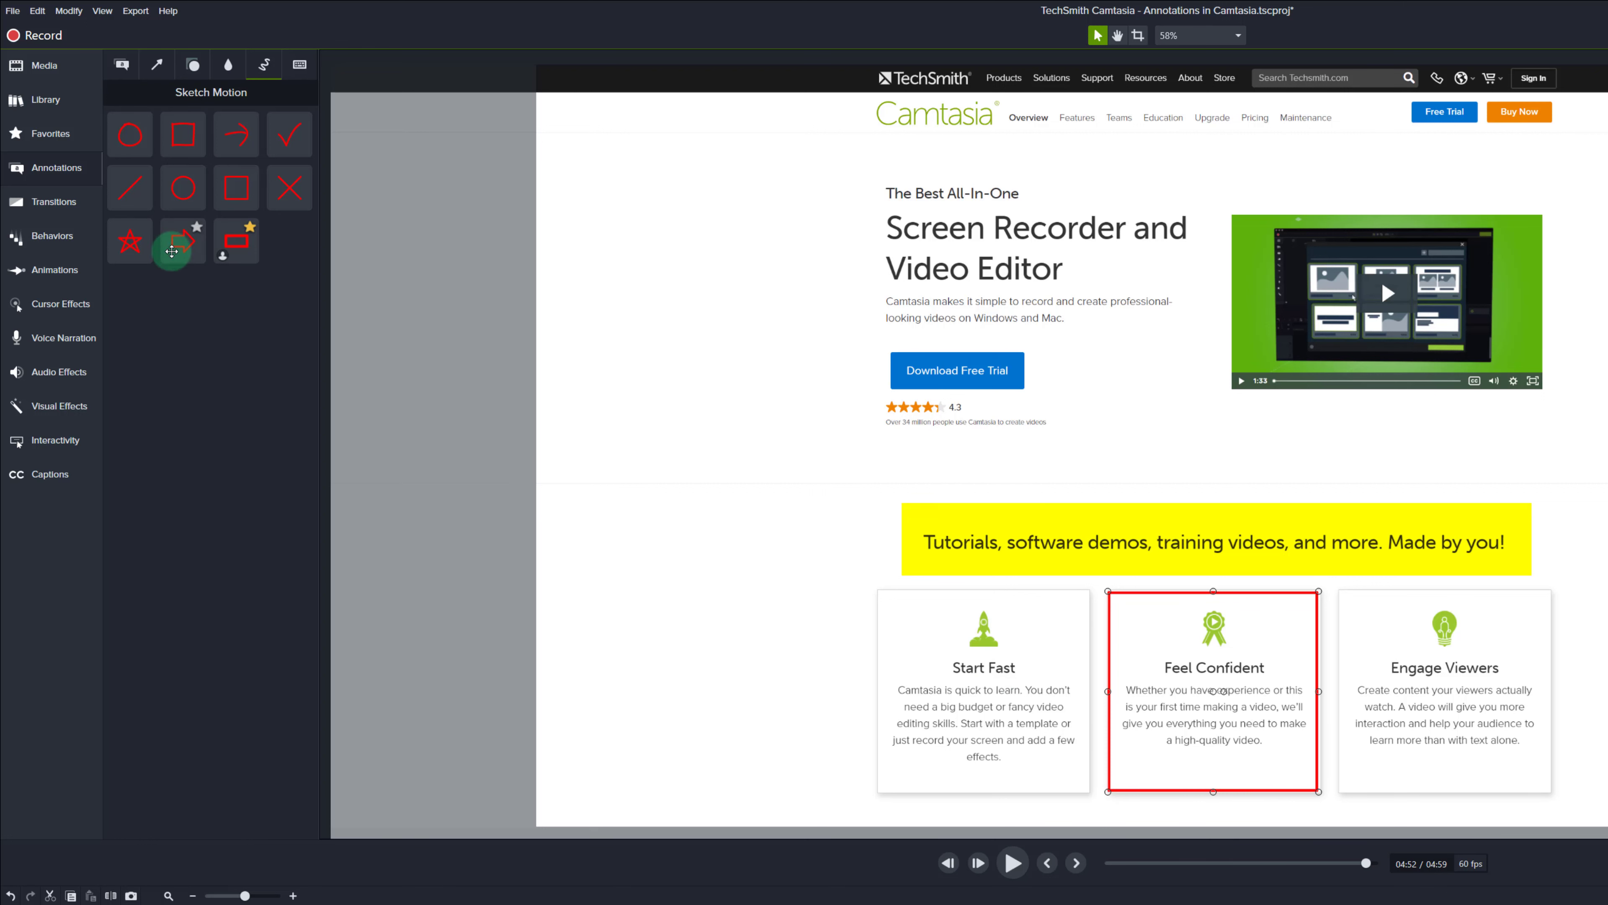
# - Add a large red sketch-motion arrow beside the Download Free Trial button, then deselect it
pyautogui.moveTo(170, 242)
pyautogui.mouseDown()
pyautogui.moveTo(690, 543)
pyautogui.moveTo(819, 510)
pyautogui.moveTo(775, 503)
pyautogui.moveTo(703, 422)
pyautogui.moveTo(671, 349)
pyautogui.moveTo(638, 367)
pyautogui.mouseUp()
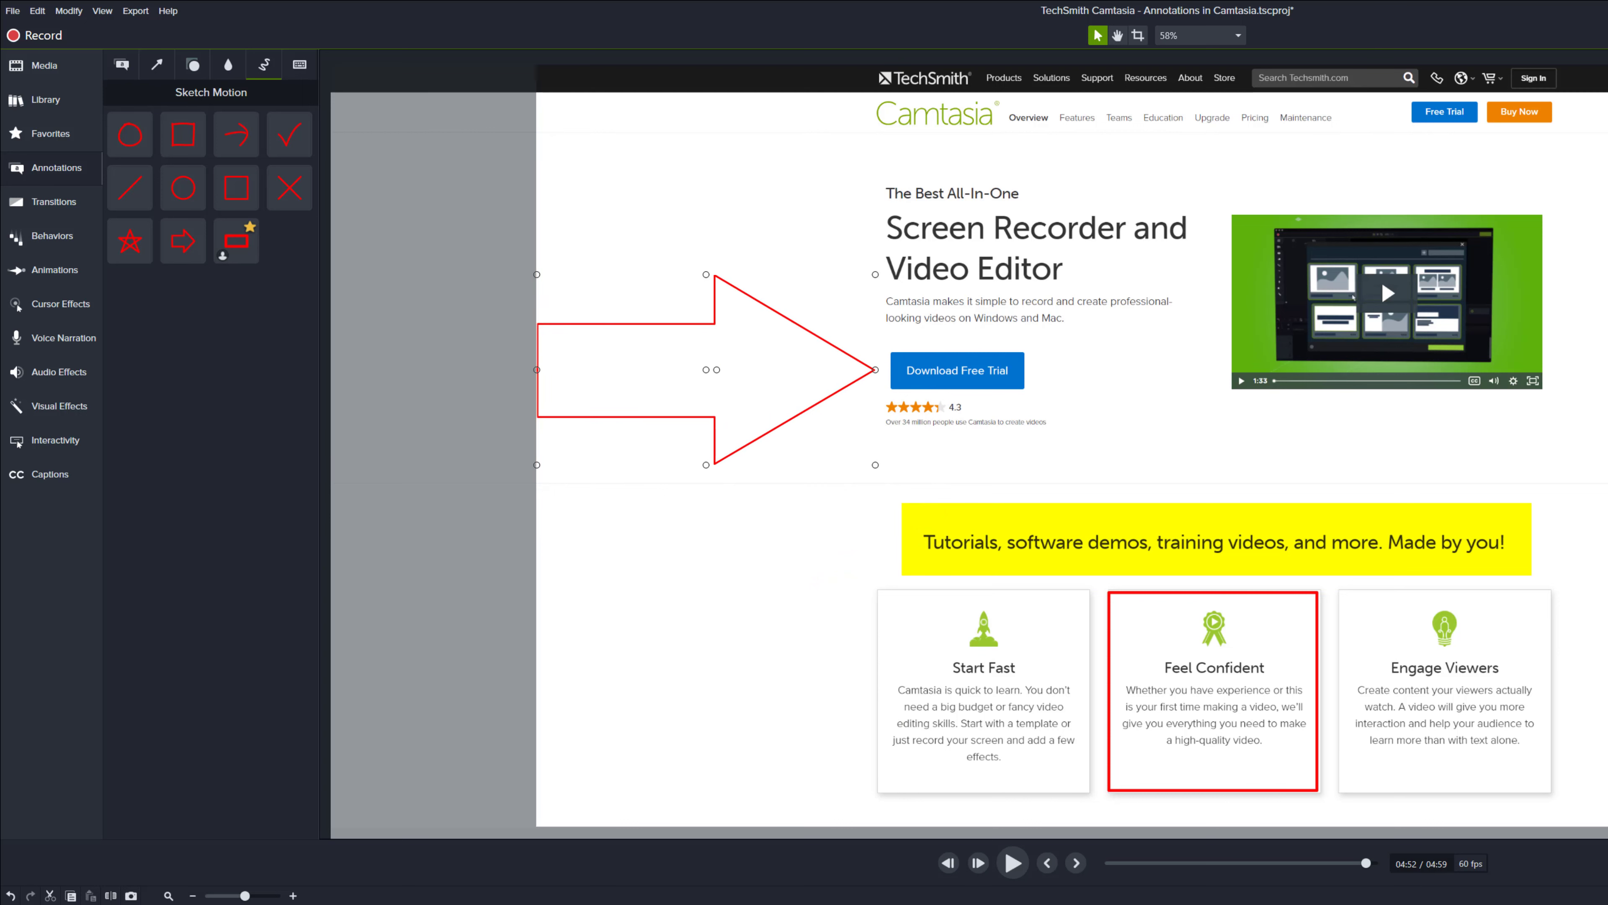
pyautogui.click(1317, 900)
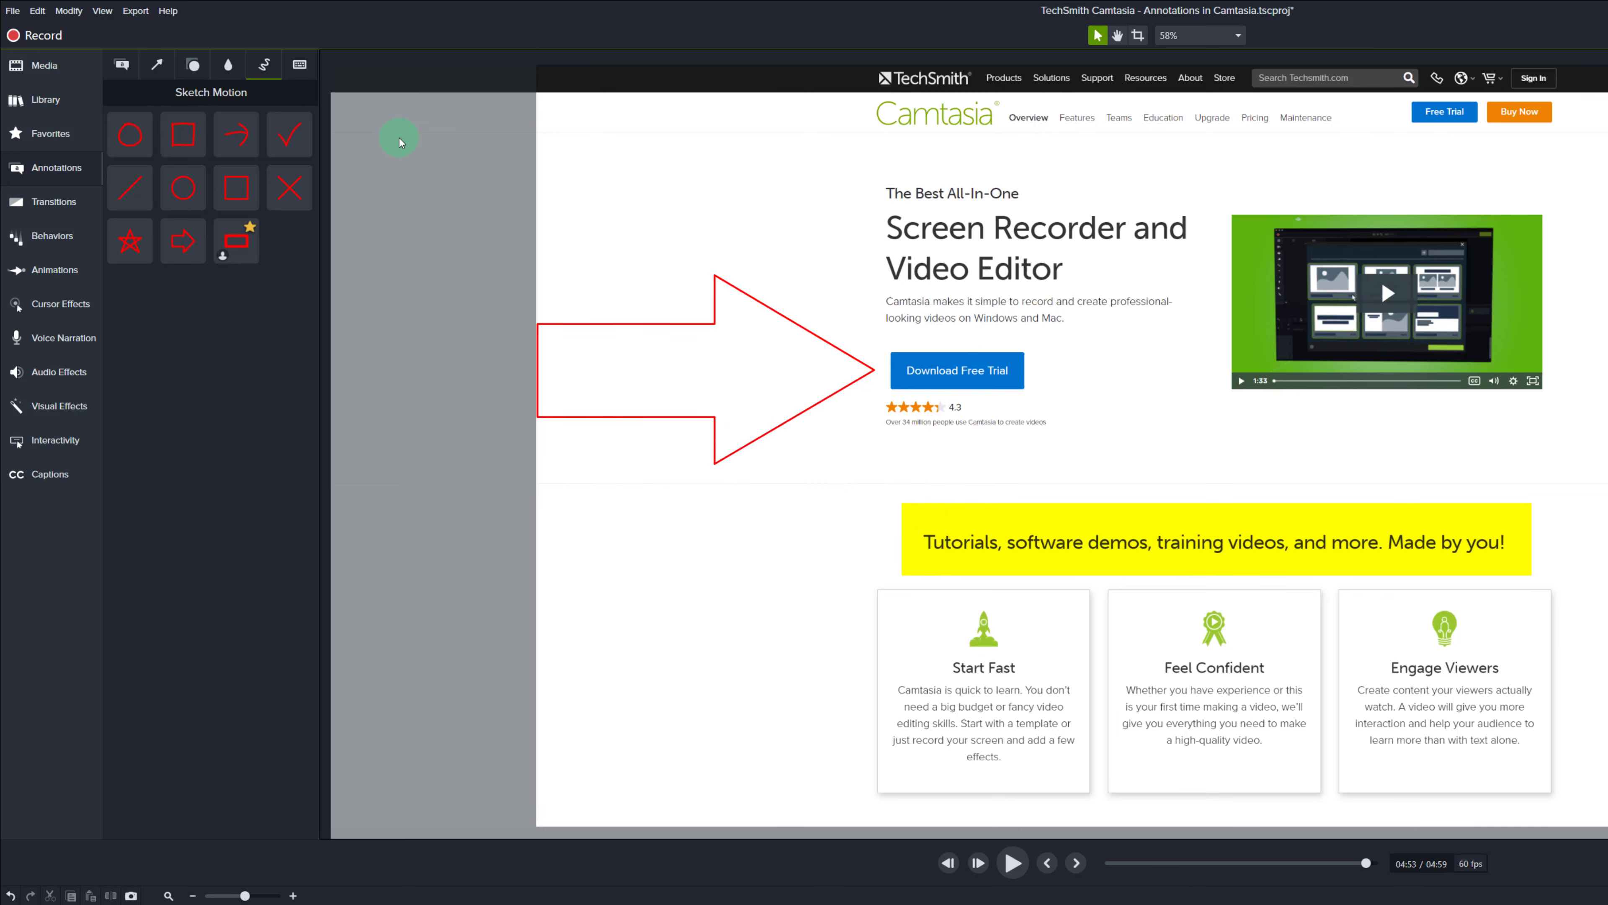
# - Place a keystroke callout above the arrow and change its keys from Ctrl+A to Shift+S
pyautogui.click(301, 71)
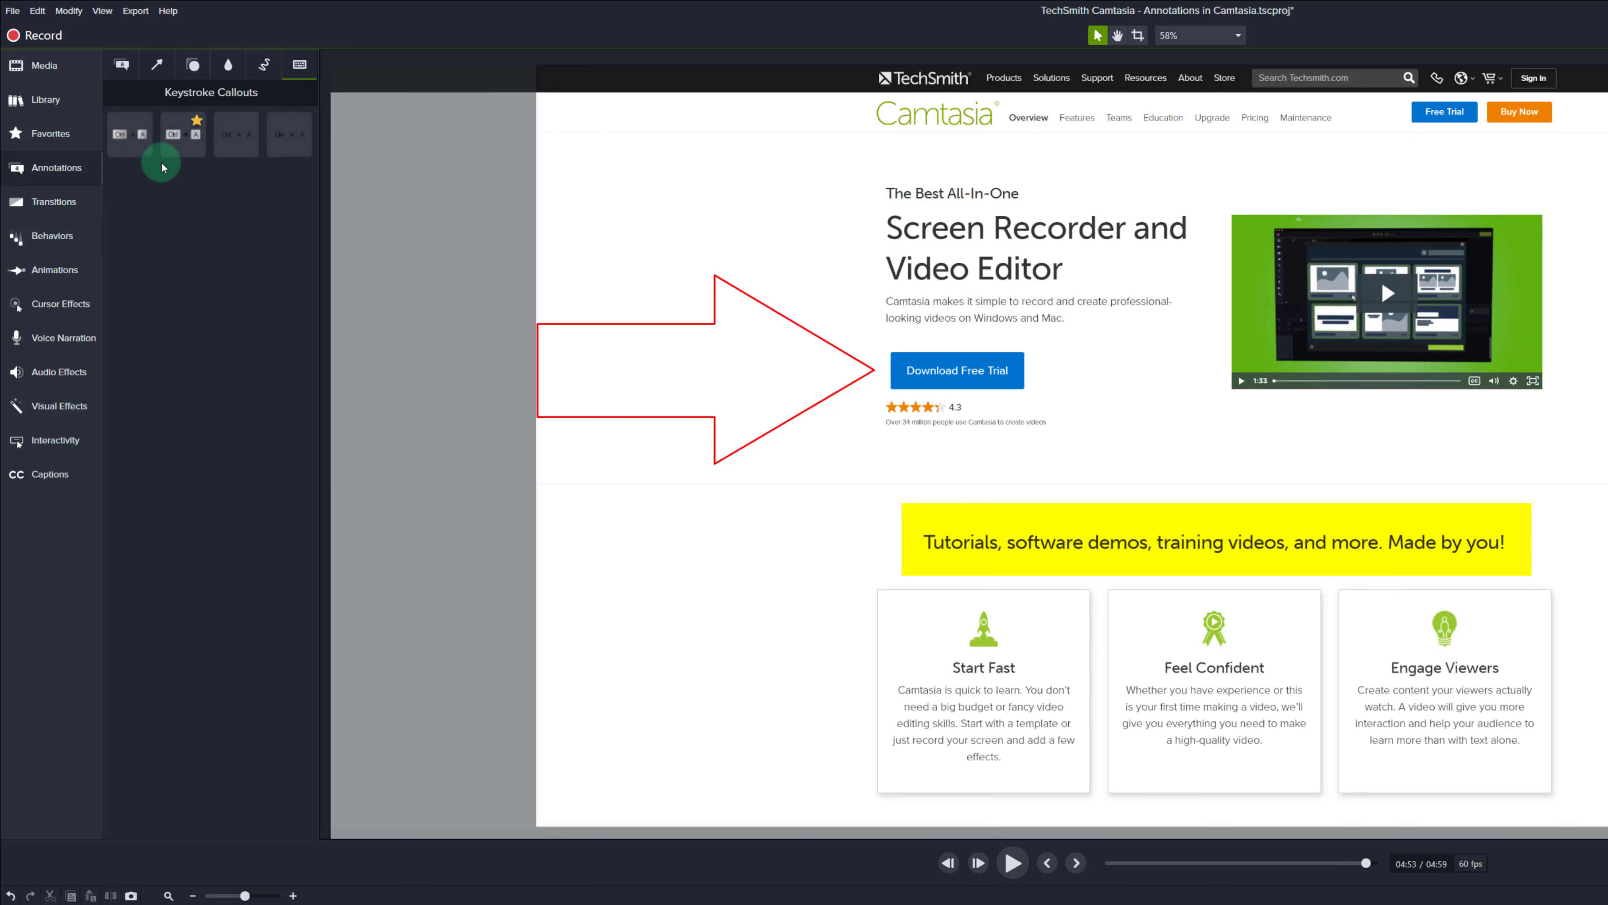
pyautogui.moveTo(203, 149); pyautogui.dragTo(822, 190)
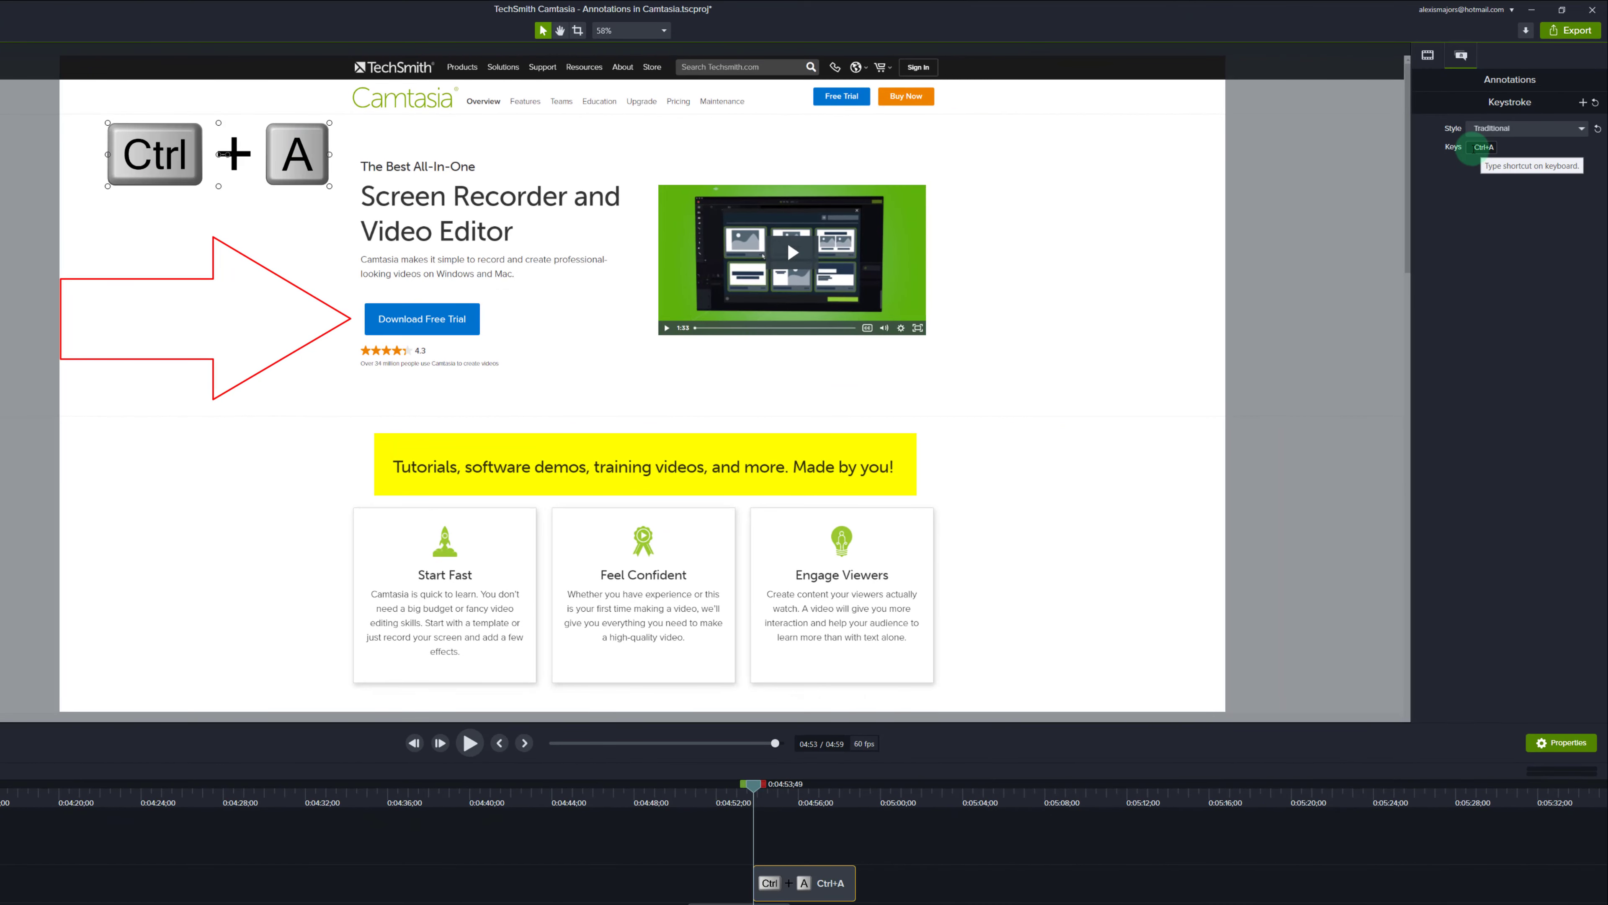
pyautogui.click(1493, 149)
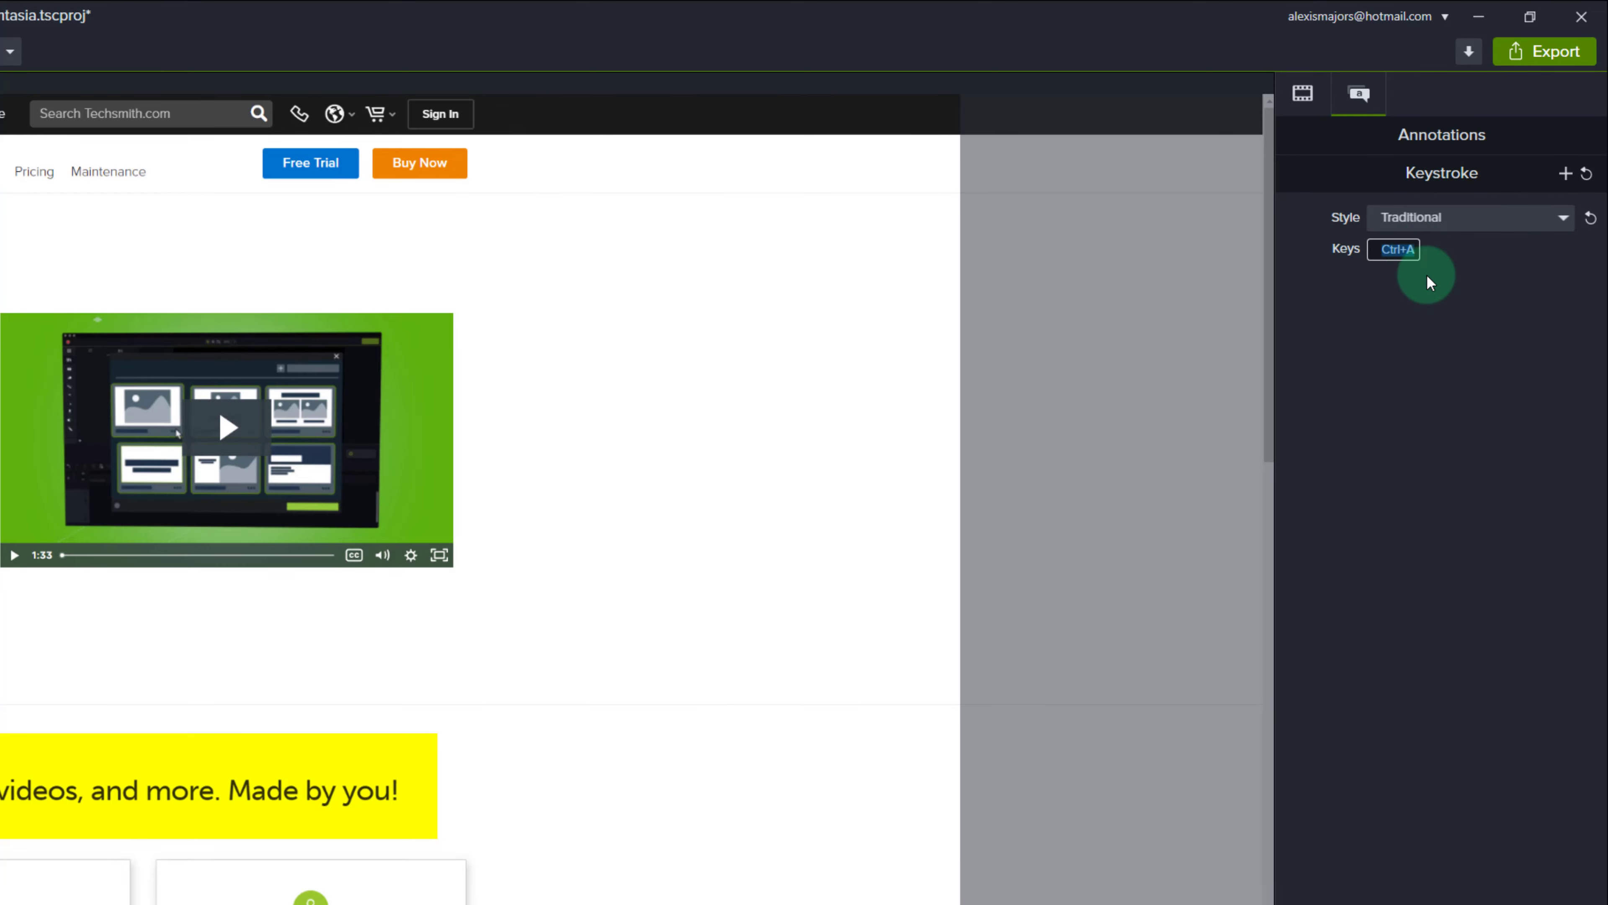
pyautogui.hotkey('shift', 's')
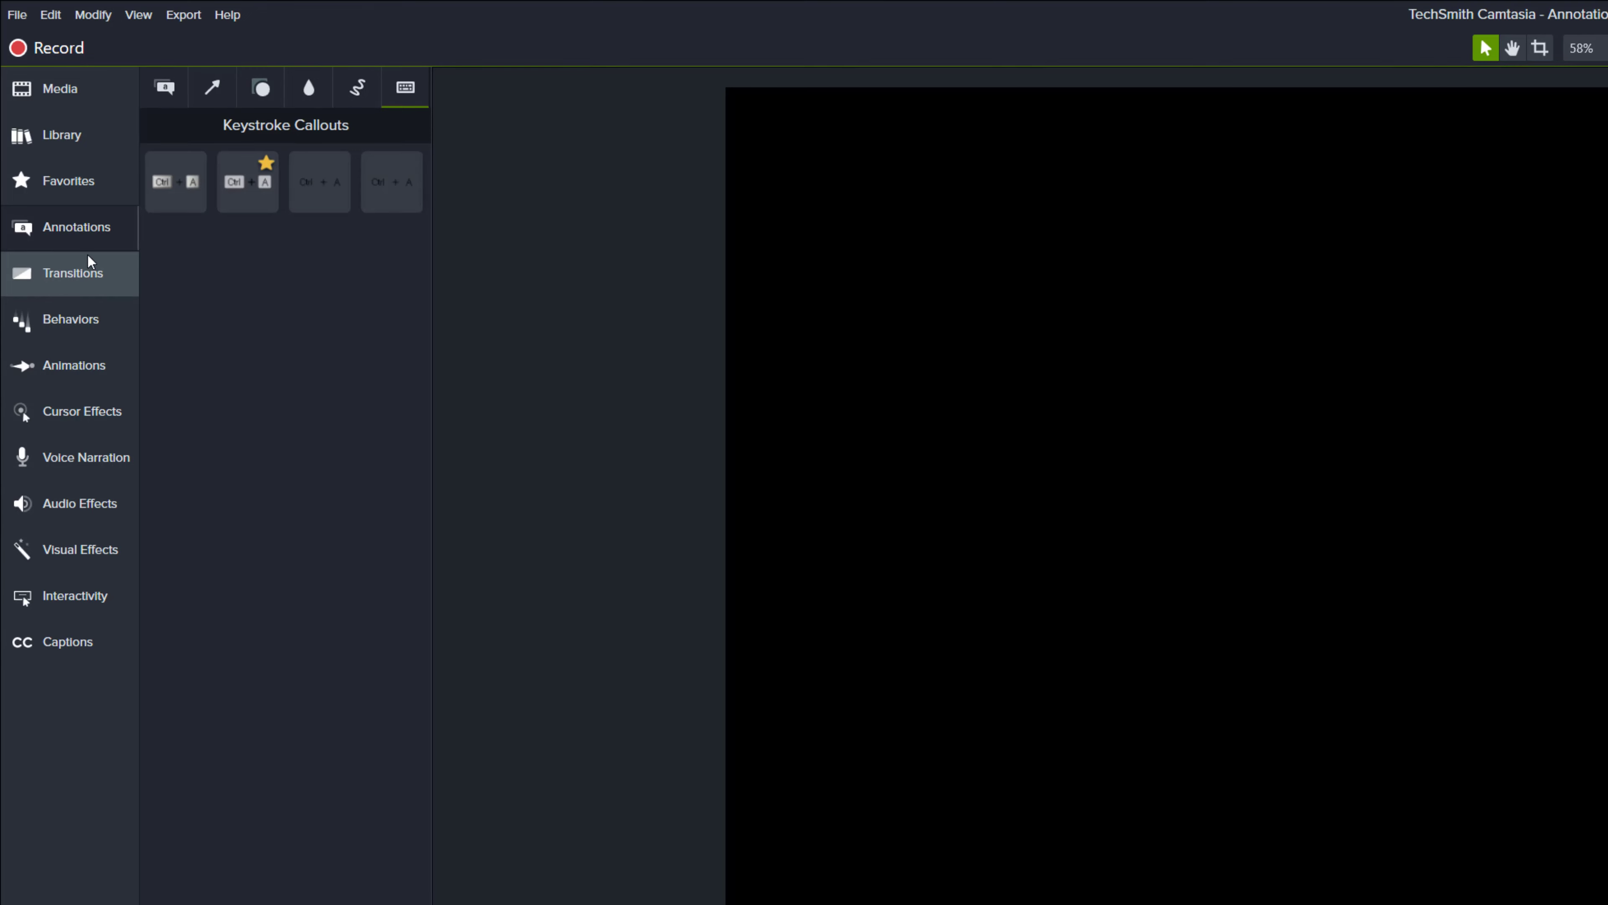
pyautogui.click(138, 74)
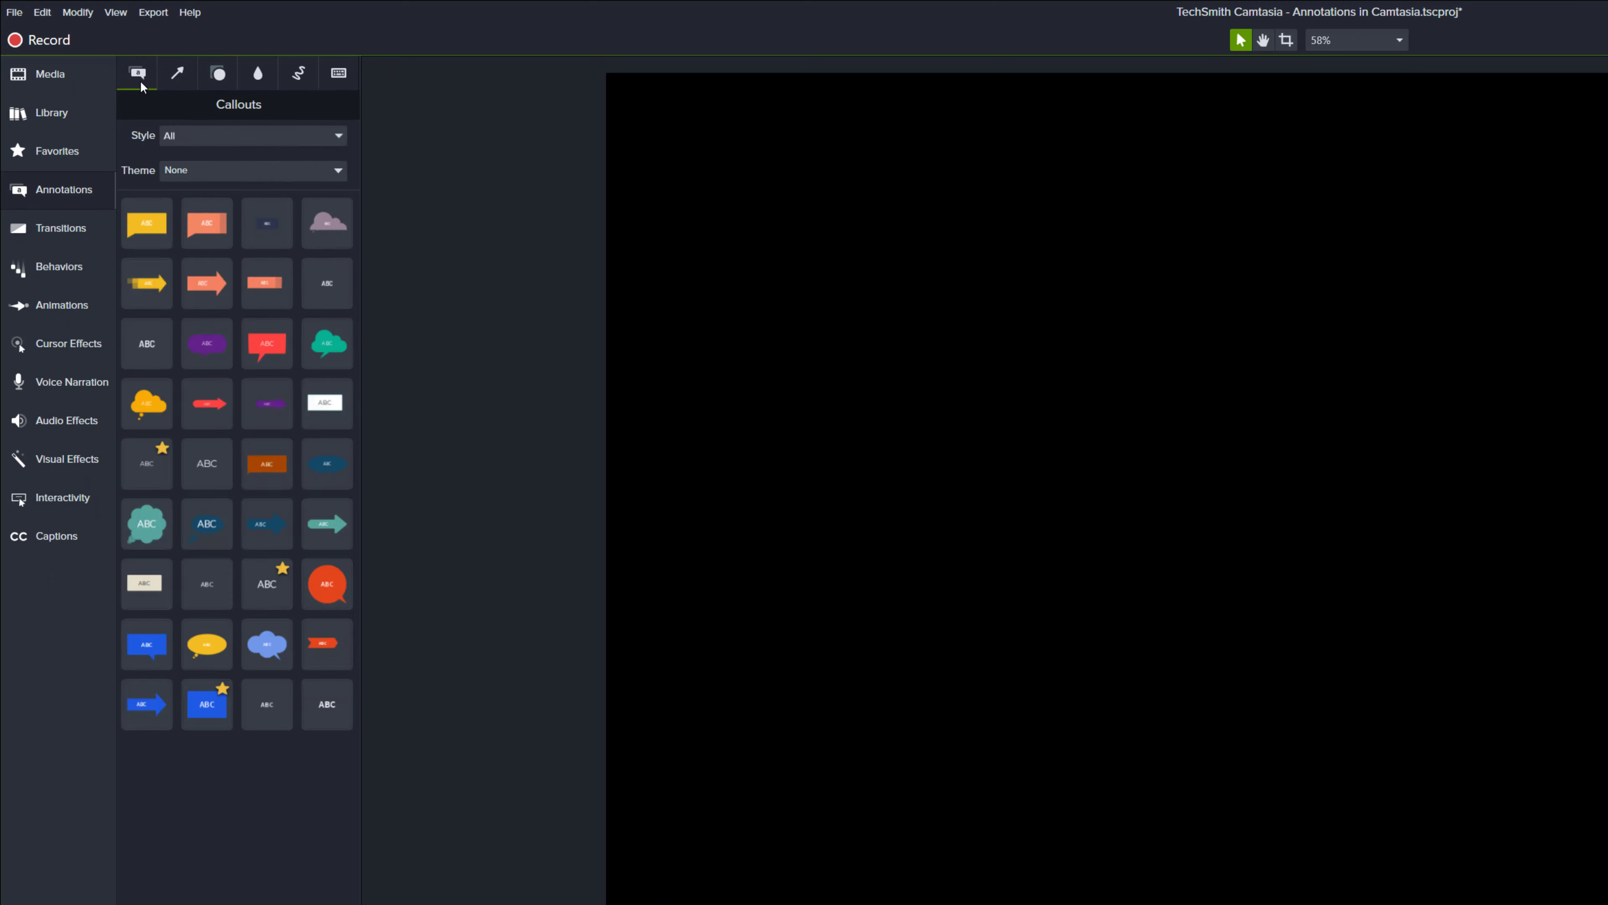
pyautogui.click(179, 79)
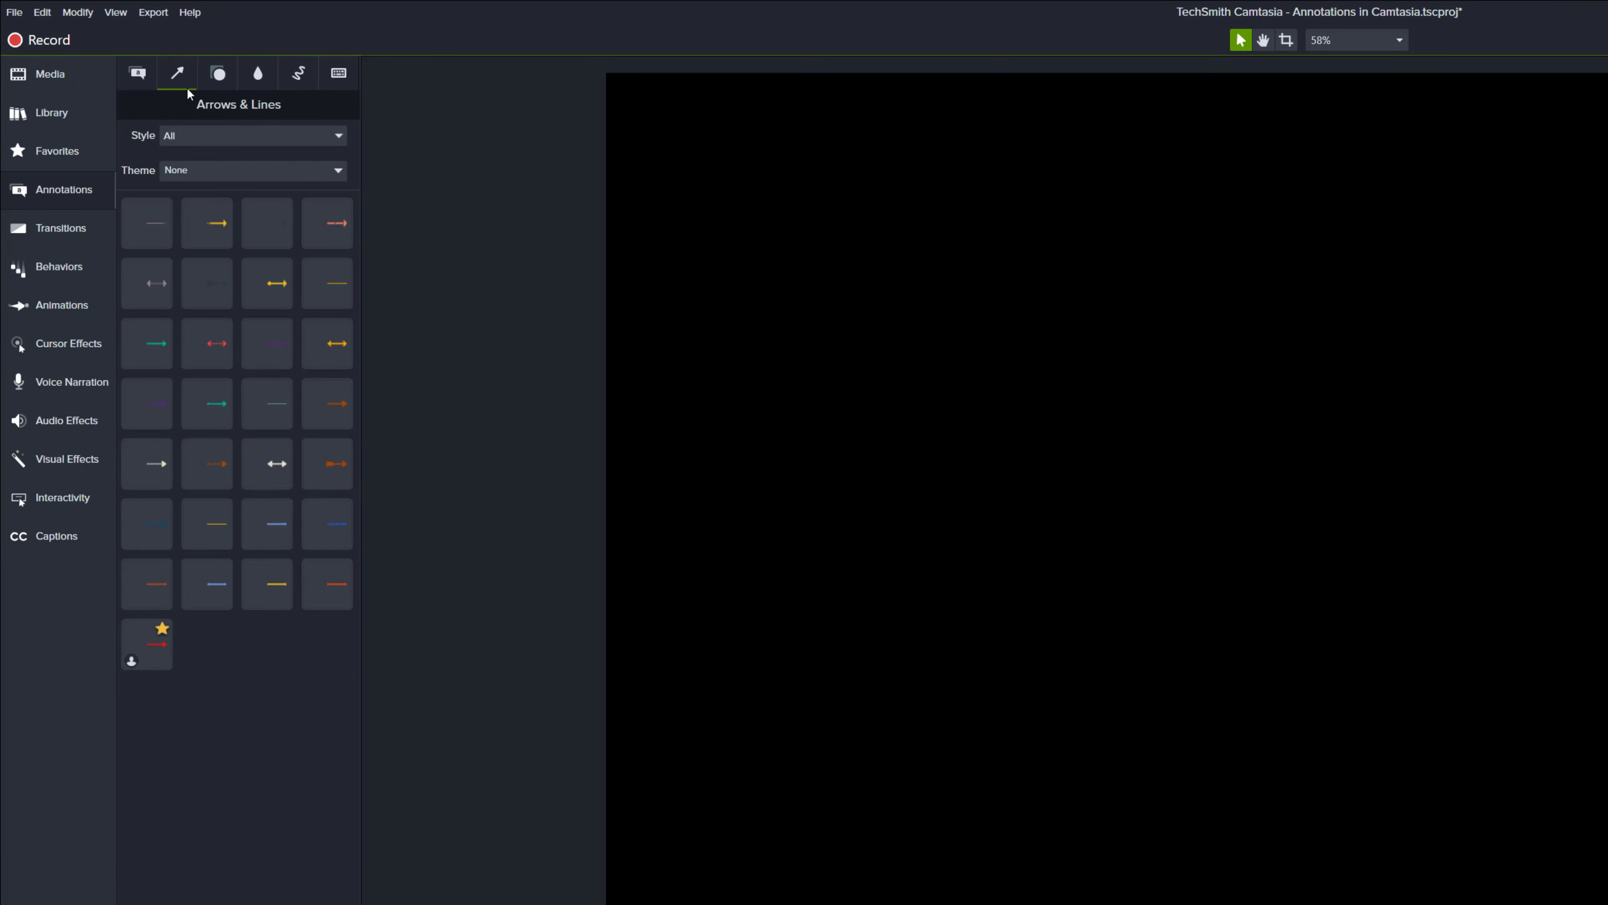
pyautogui.click(219, 77)
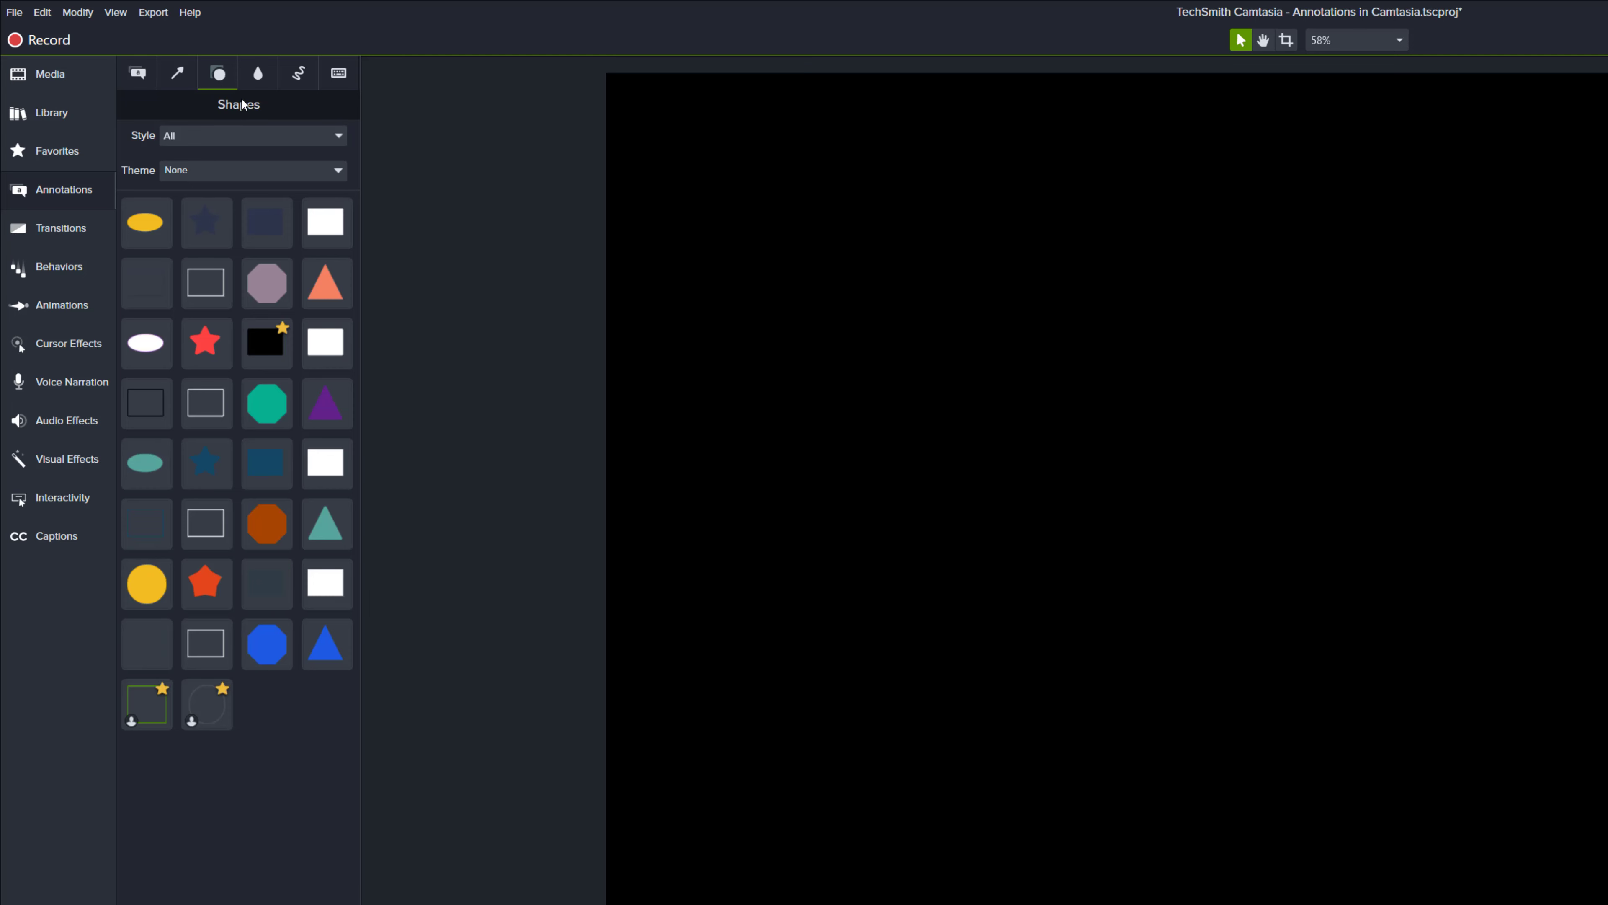
pyautogui.click(251, 86)
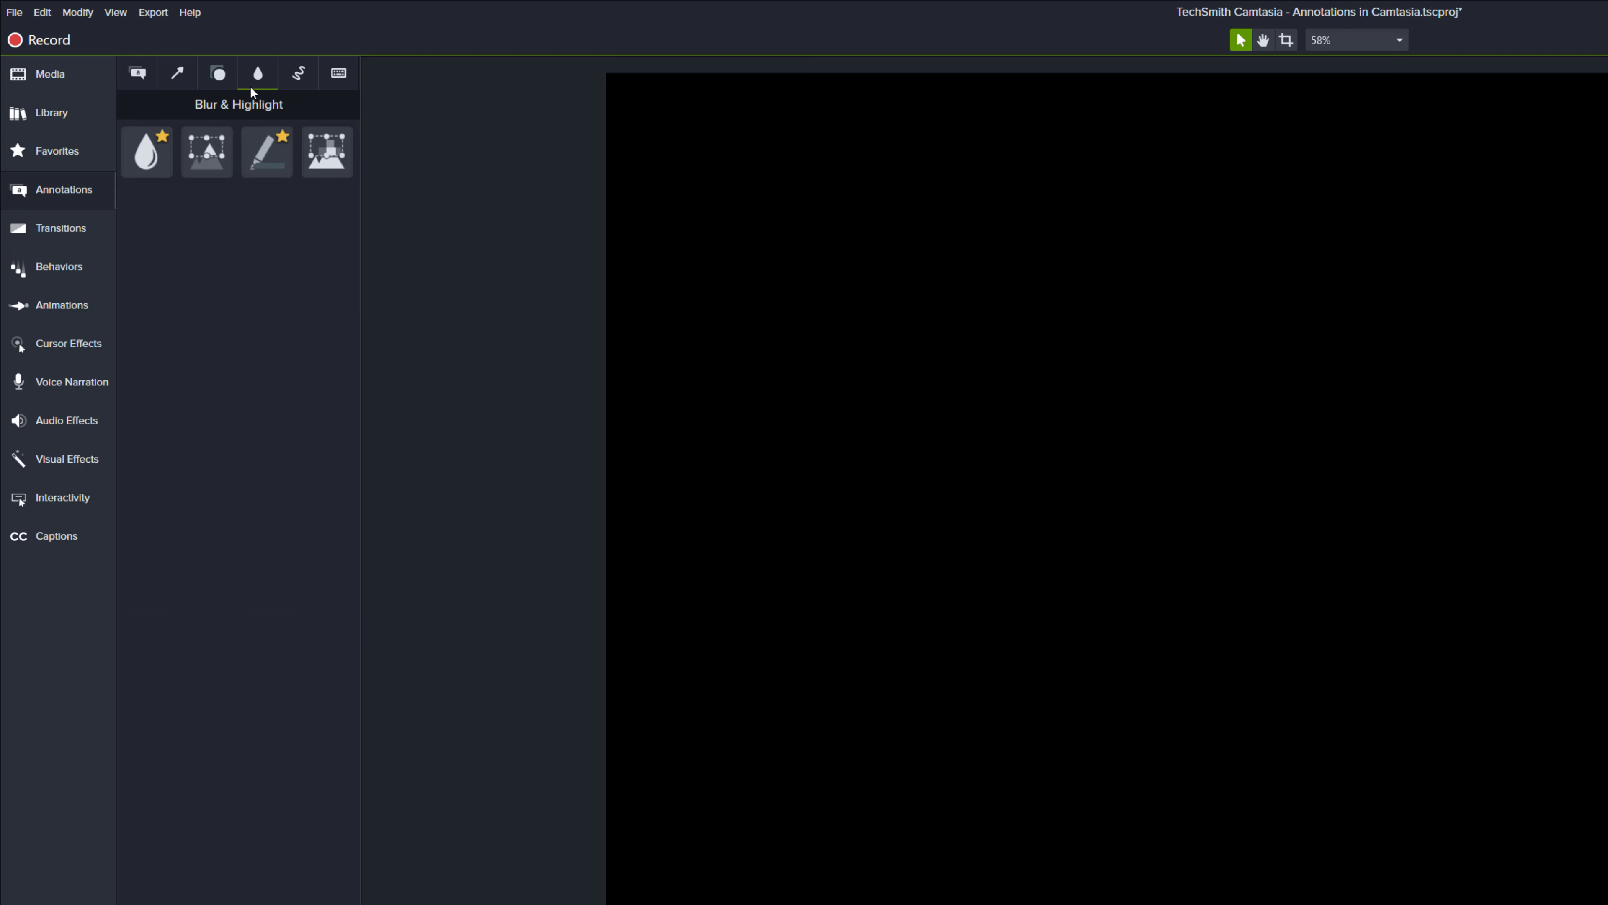
pyautogui.click(290, 87)
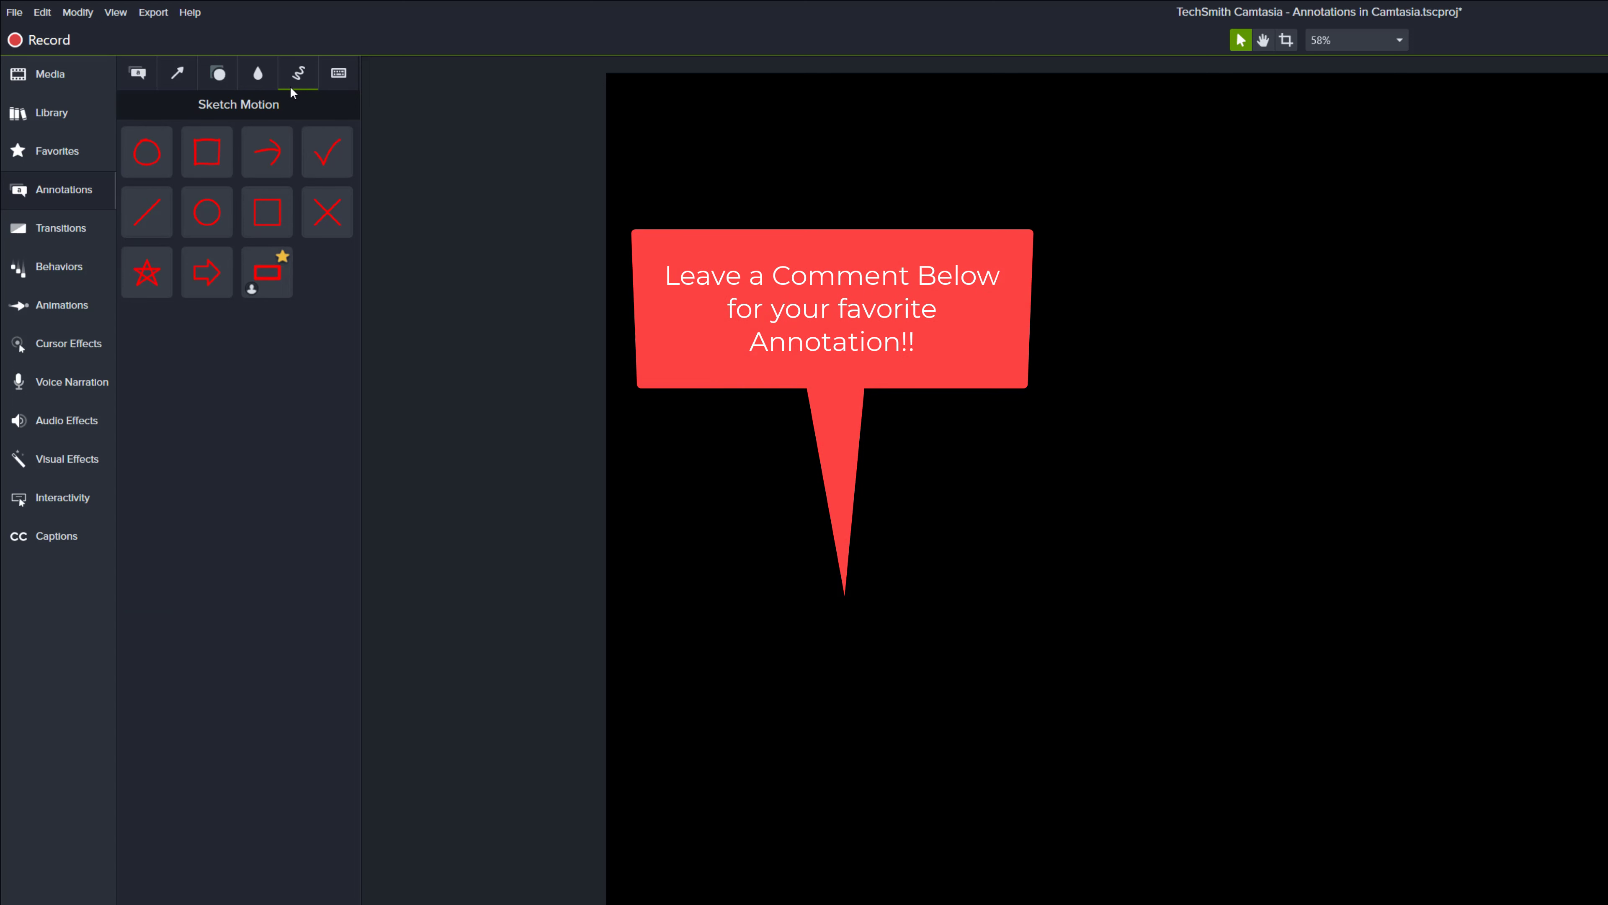
pyautogui.click(332, 90)
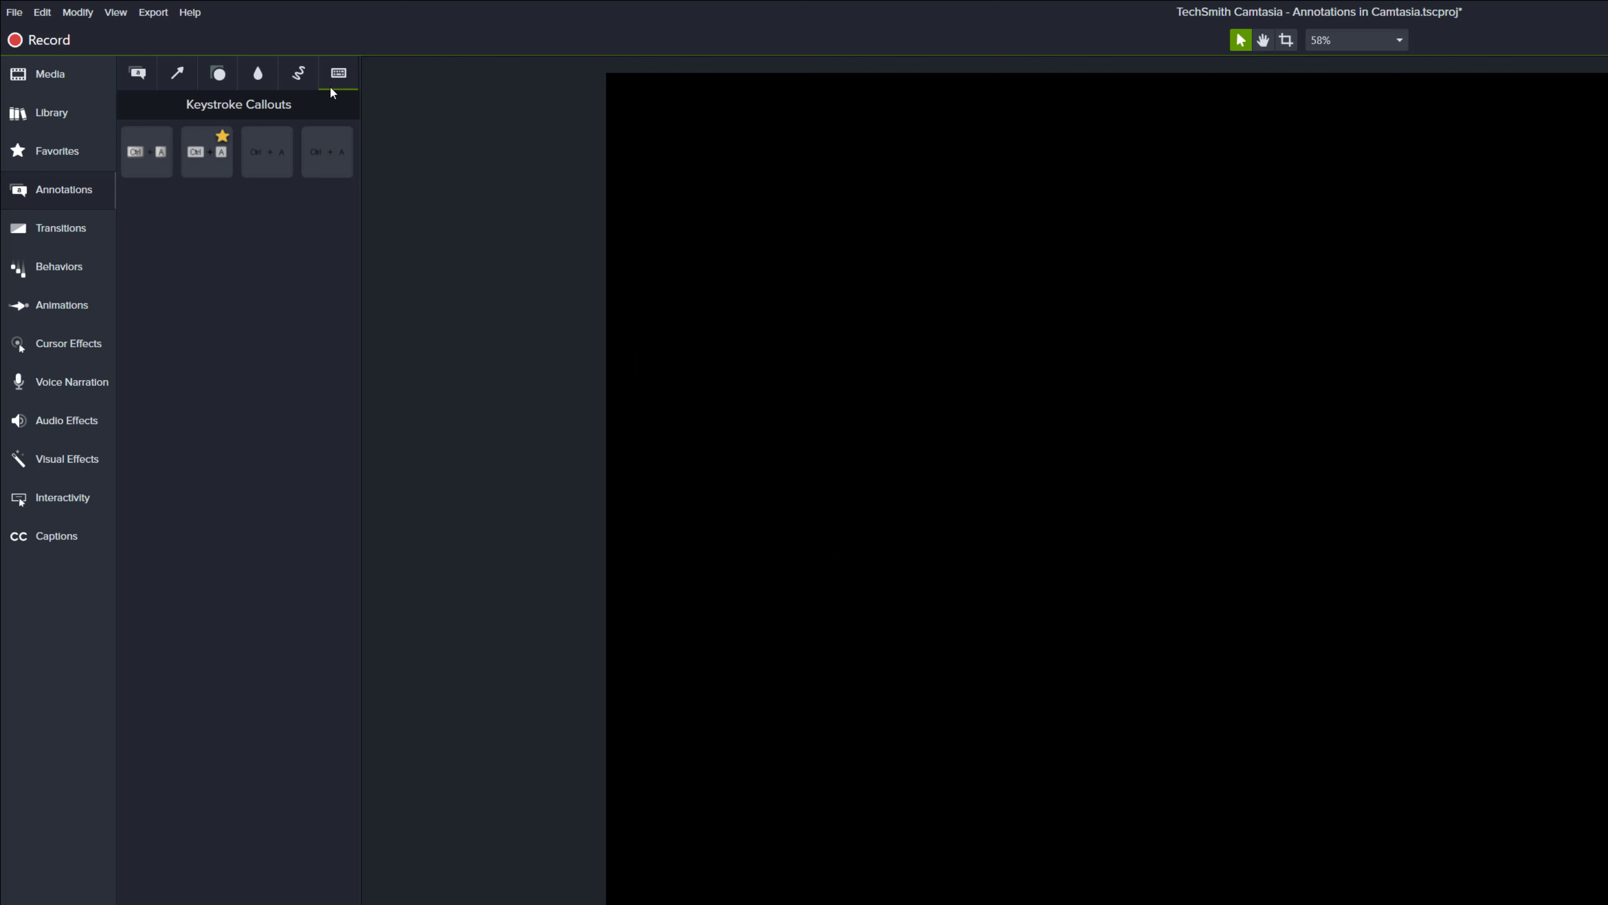